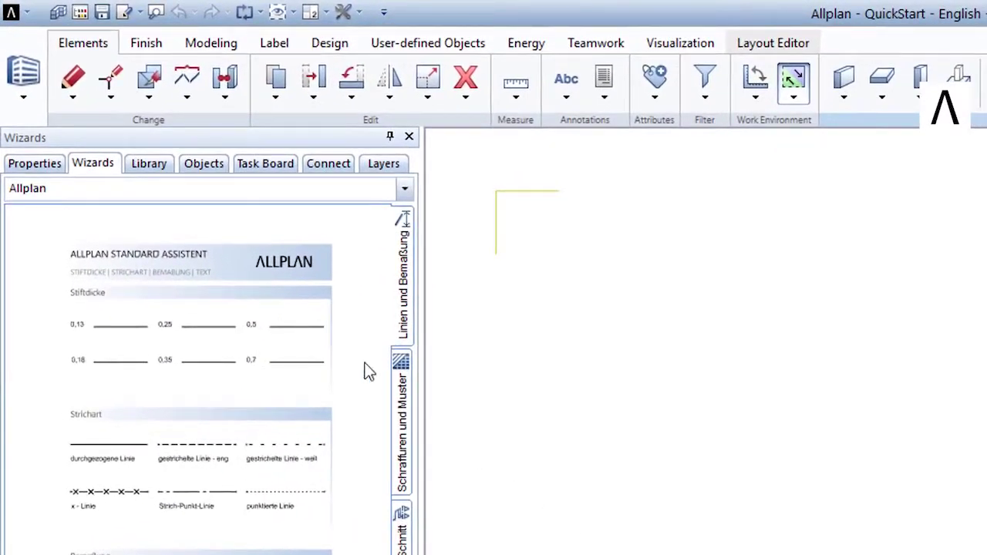
# Switch to the Allplan QuickStart wizard and start a wall from its Roof parapet concrete + insulation element
pyautogui.click(145, 190)
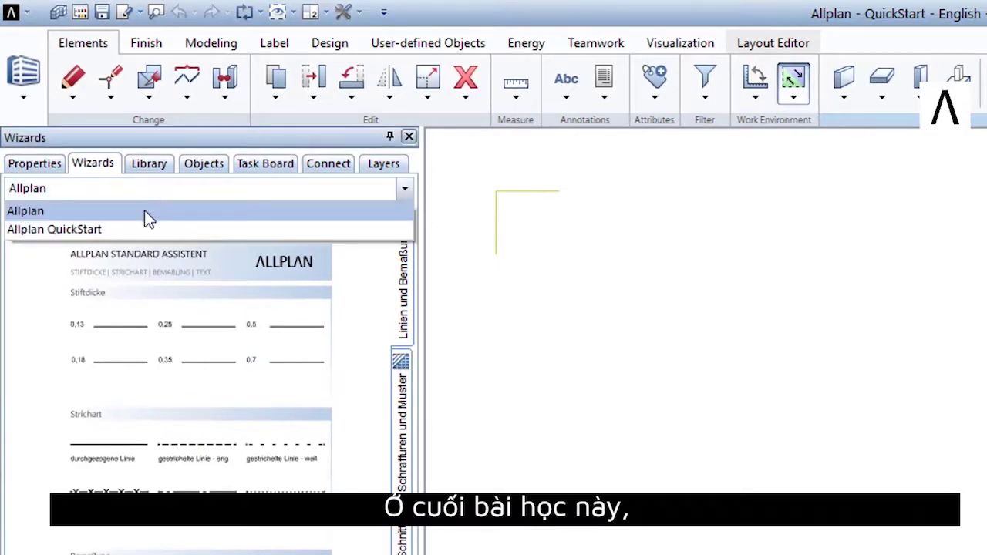
pyautogui.click(147, 229)
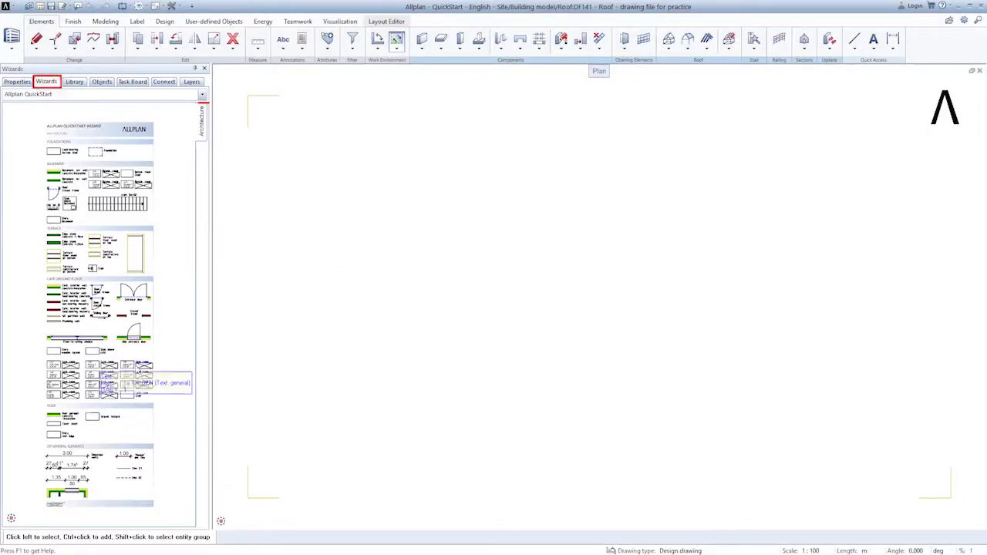
pyautogui.scroll(5, 52, 426)
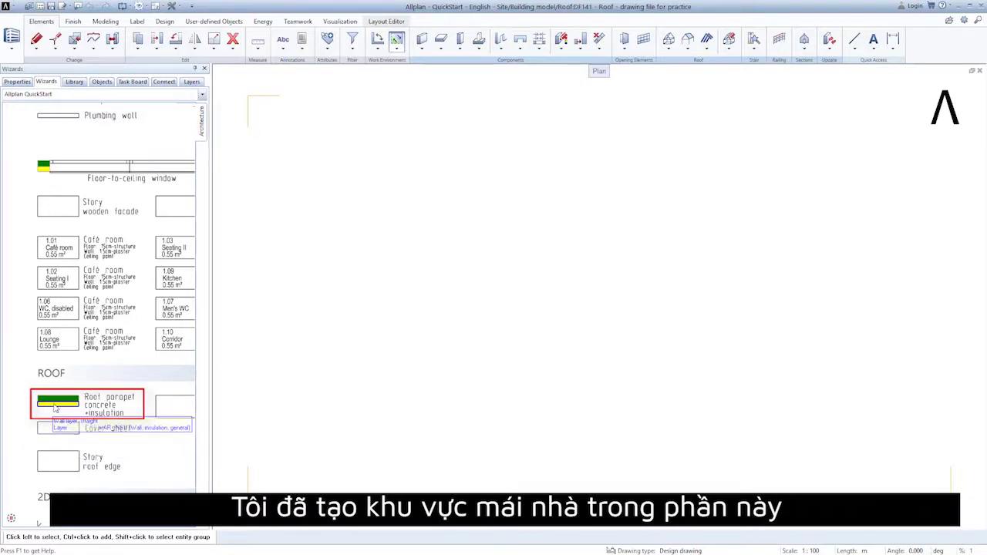
pyautogui.doubleClick(53, 417)
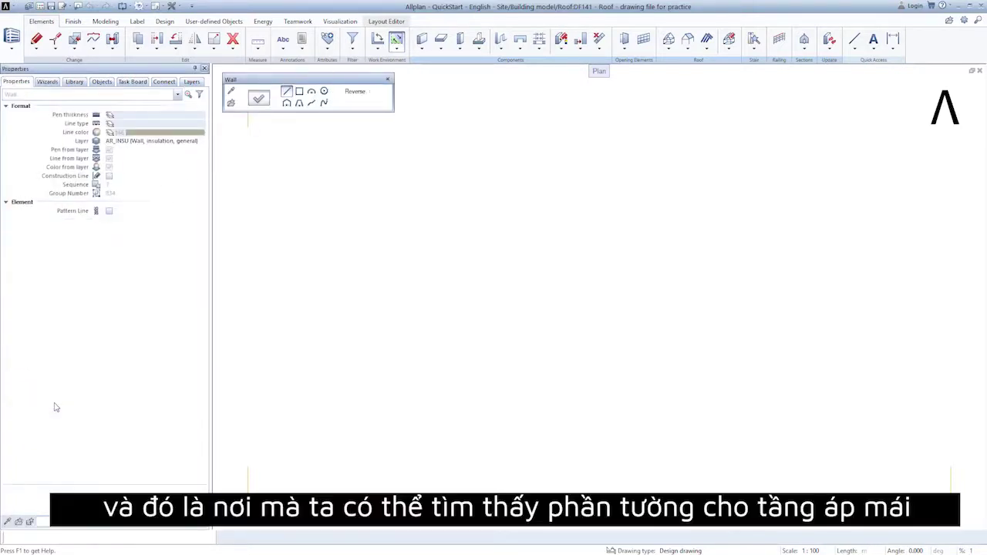
# Place the parapet wall's positioning axis on the outer edge of its insulation layer
pyautogui.click(258, 98)
pyautogui.moveTo(395, 134); pyautogui.dragTo(396, 129)
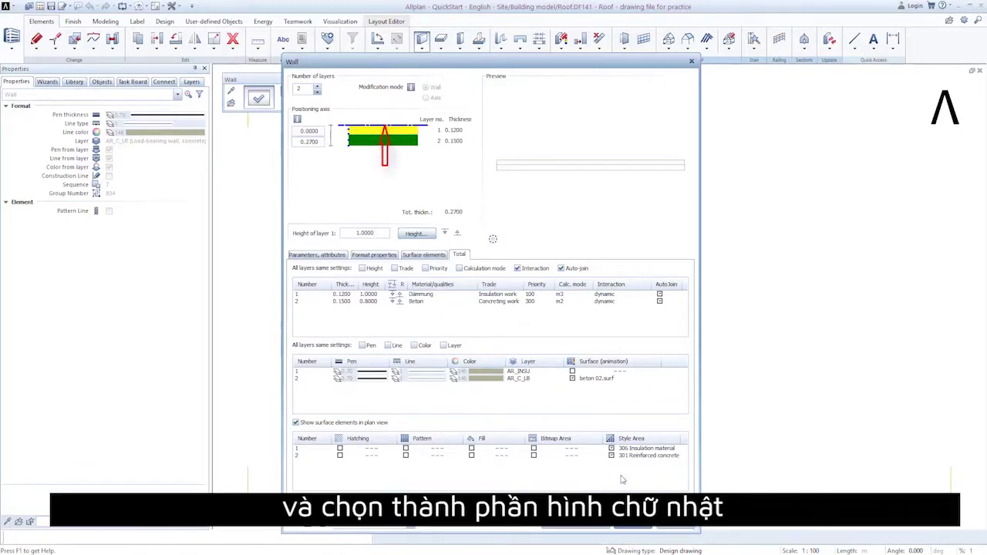
pyautogui.click(636, 527)
# Draw the four parapet walls as a rectangle between the lower-left and upper-right corner marks of the plan
pyautogui.click(299, 91)
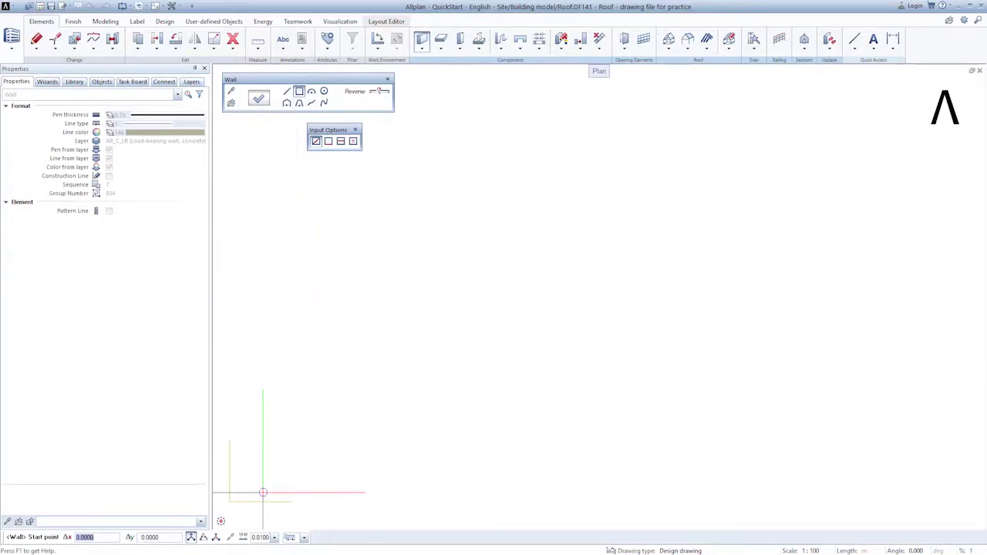
pyautogui.click(232, 503)
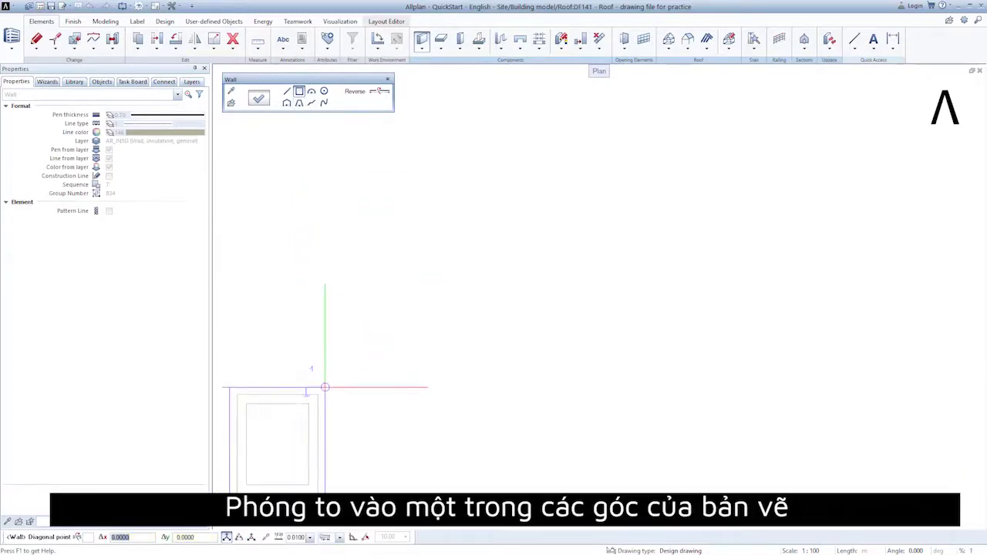
pyautogui.scroll(-2, 593, 216)
pyautogui.scroll(-2, 593, 216)
pyautogui.scroll(-1, 644, 194)
pyautogui.moveTo(620, 222); pyautogui.dragTo(407, 396, button='middle')
pyautogui.scroll(2, 692, 232)
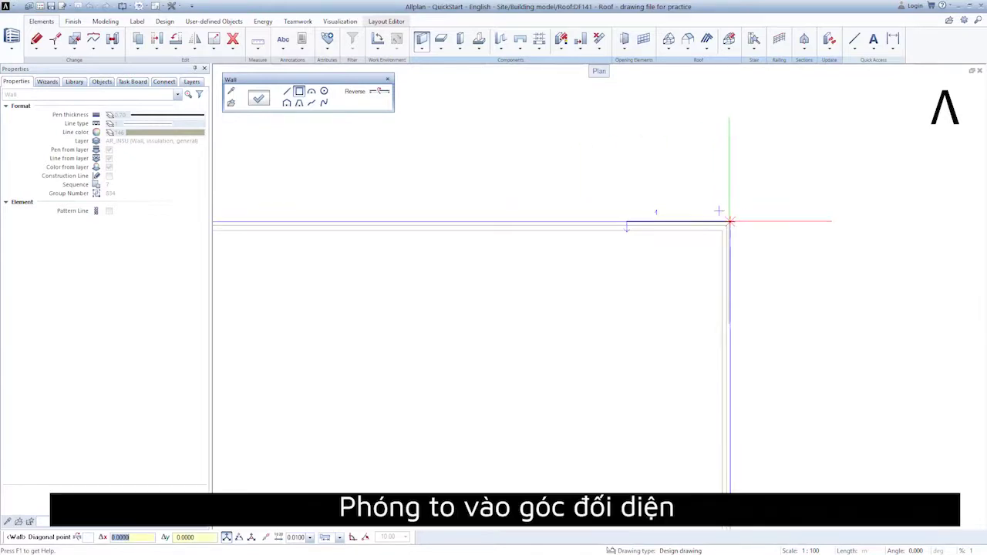
pyautogui.click(729, 224)
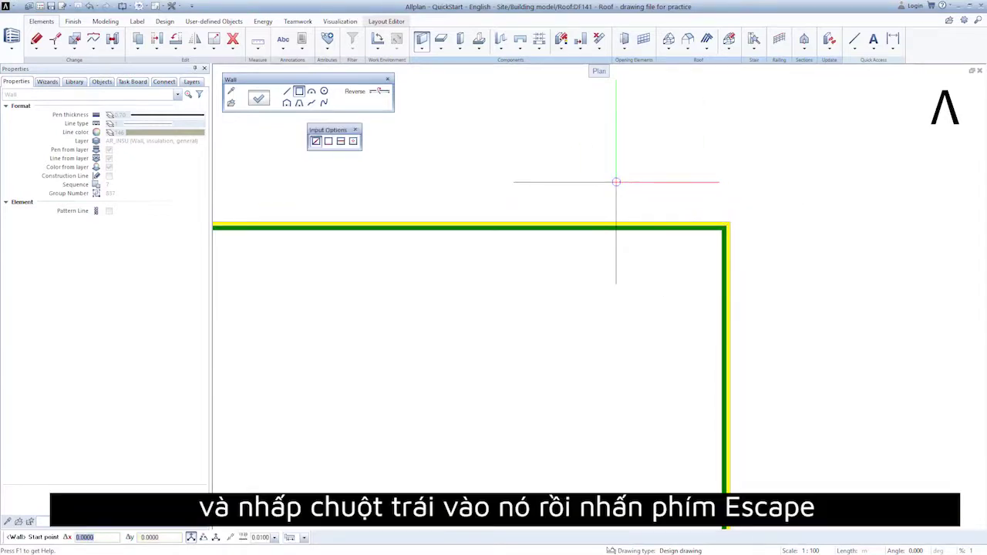
pyautogui.press('Escape')
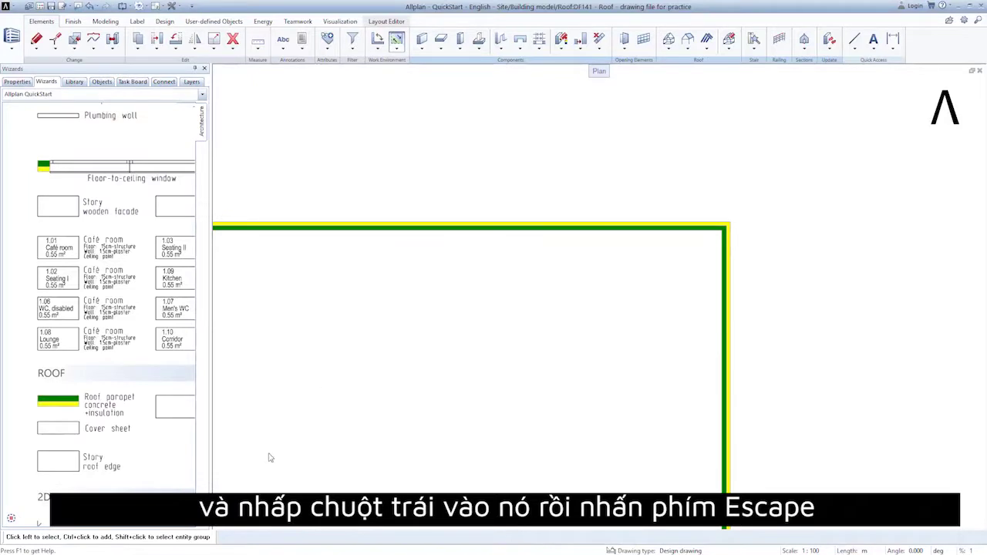
pyautogui.click(235, 526)
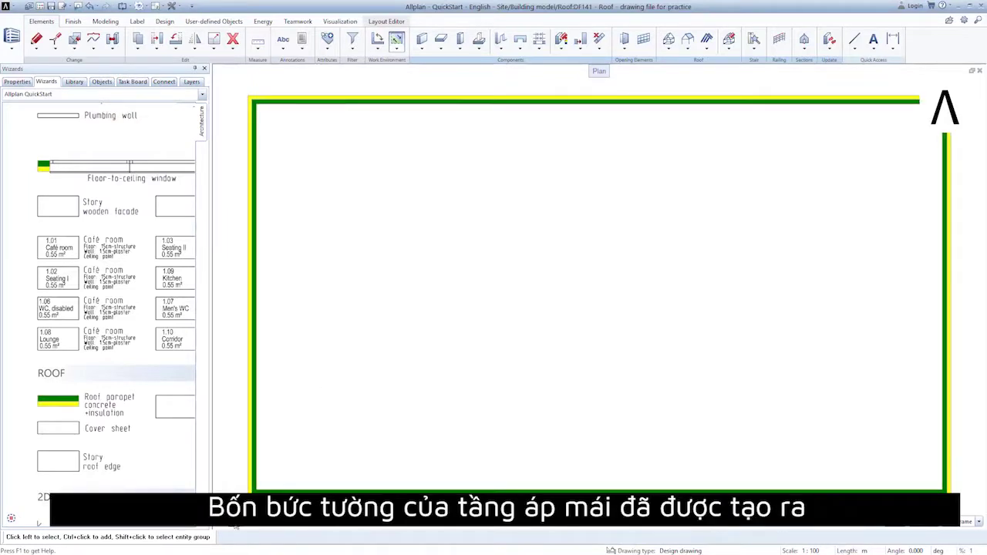
# Arrange the viewports as 2 + 1 Animation Window to view the parapet walls in perspective
pyautogui.click(155, 6)
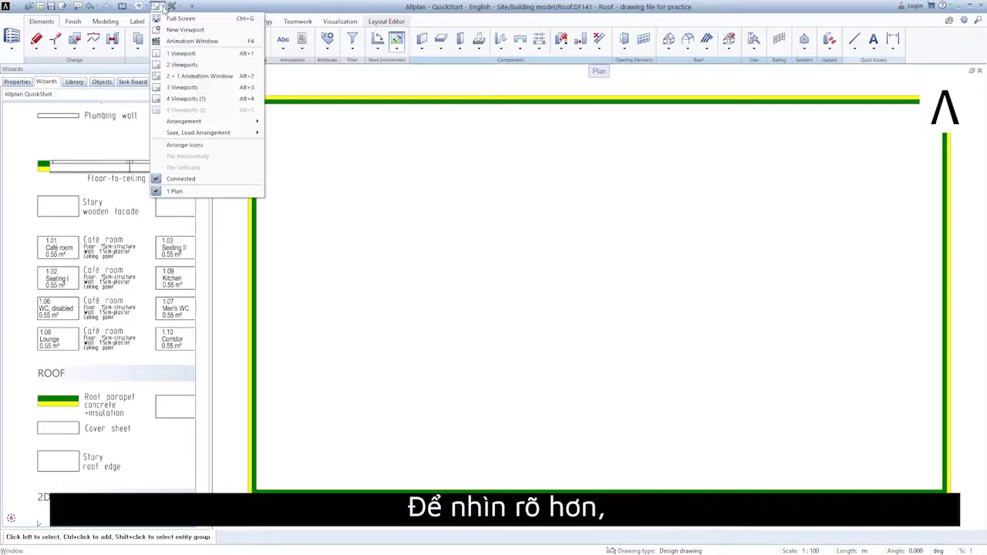
pyautogui.click(197, 77)
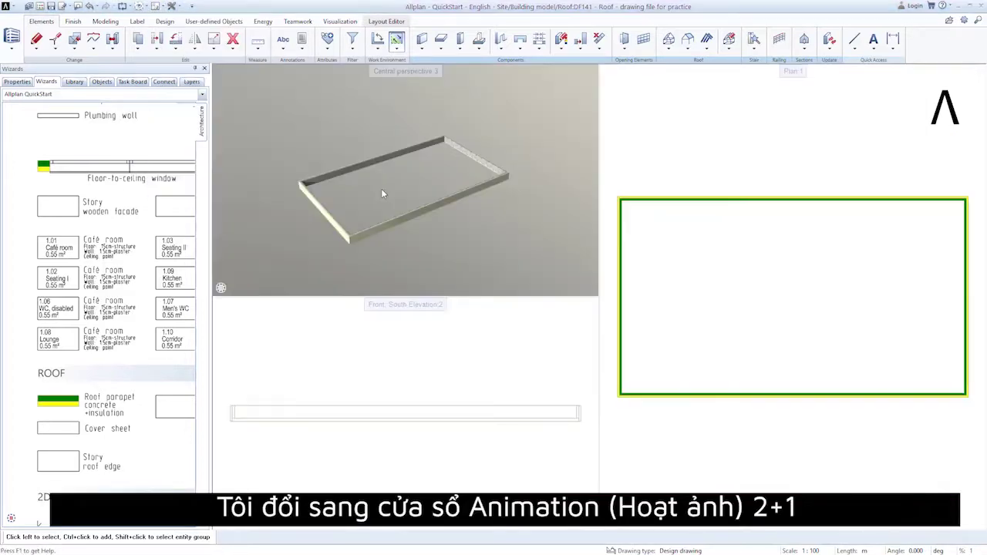
pyautogui.moveTo(391, 176); pyautogui.dragTo(362, 375)
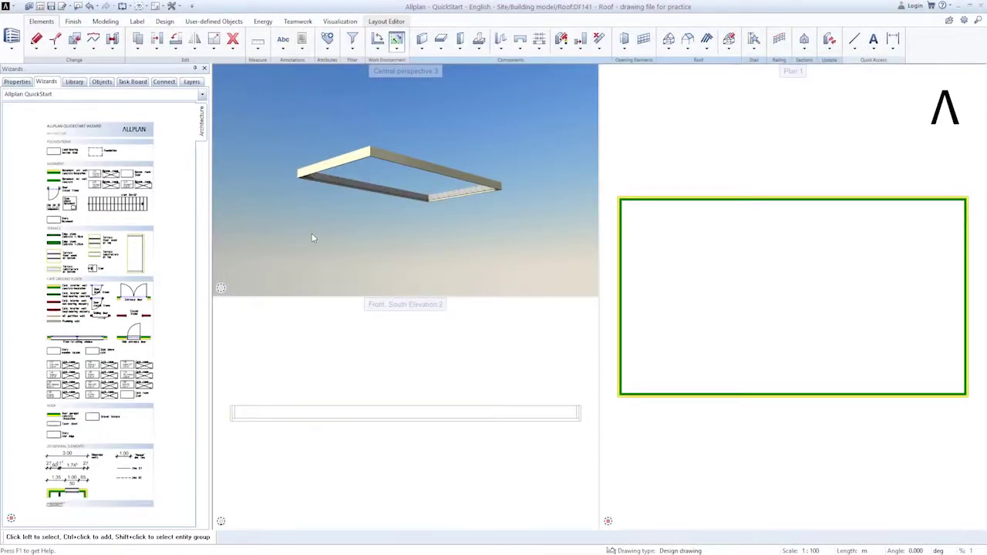
pyautogui.moveTo(391, 244); pyautogui.dragTo(412, 125, button='middle')
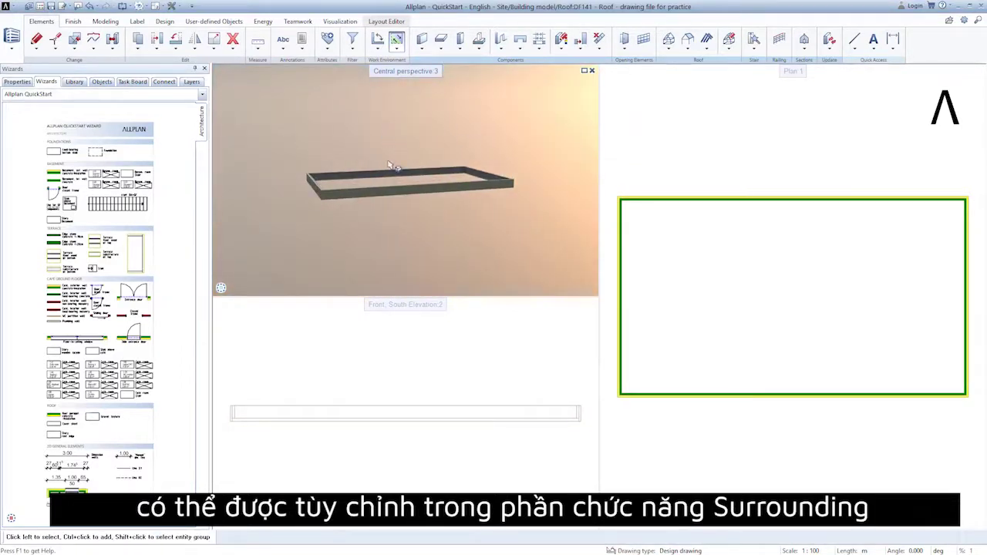
# Set the background type to Physical sky in the animation view's surroundings
pyautogui.scroll(3, 390, 158)
pyautogui.rightClick(378, 144)
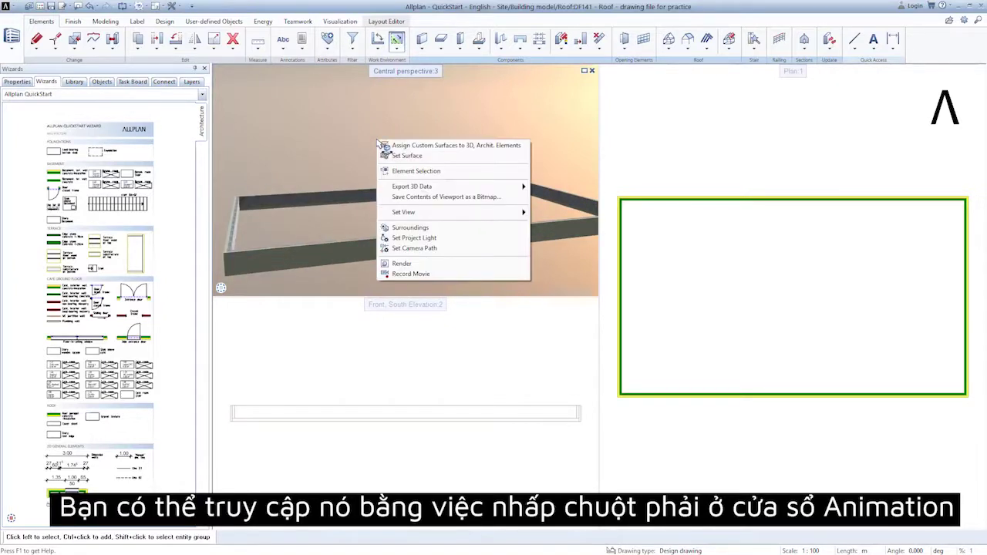
pyautogui.click(443, 229)
pyautogui.scroll(-3, 545, 222)
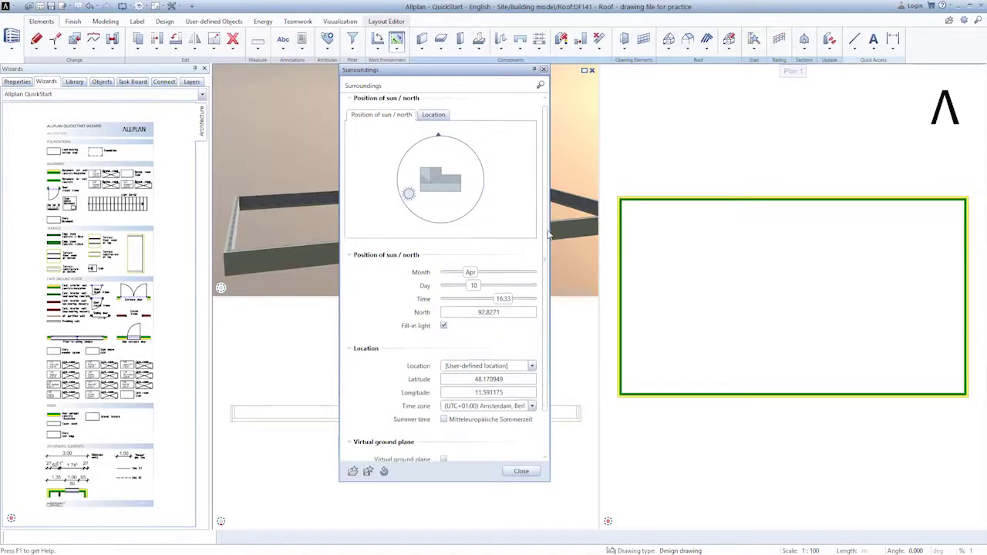
pyautogui.click(487, 450)
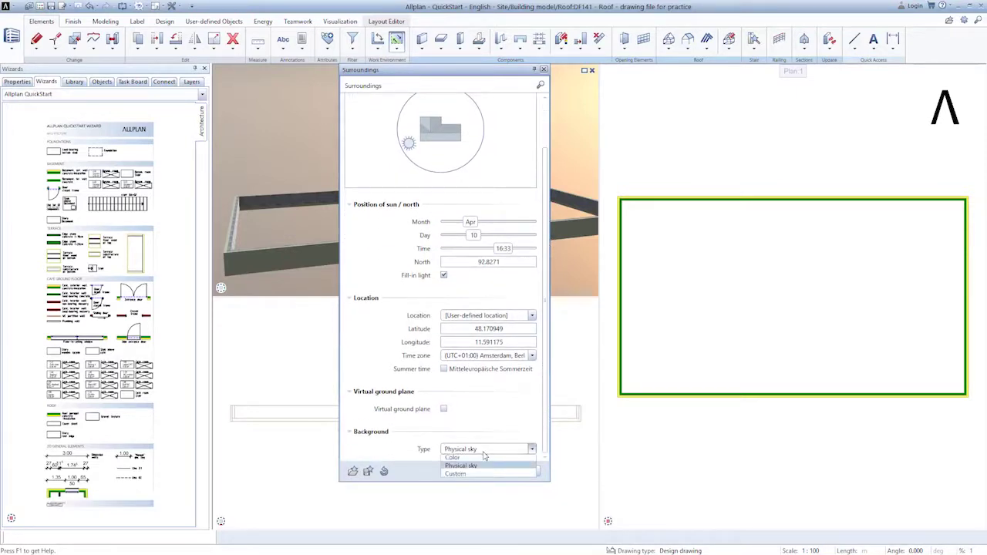
pyautogui.click(474, 469)
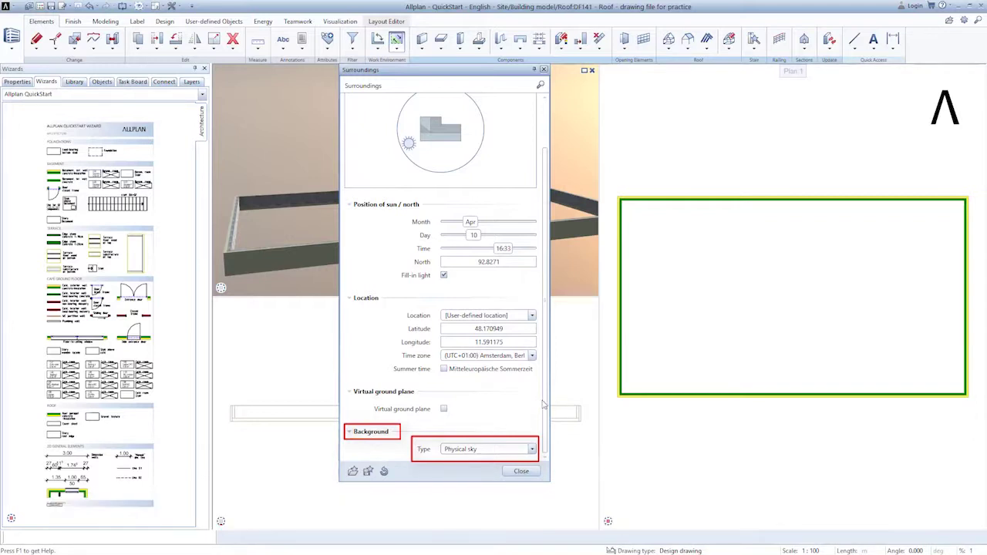
pyautogui.moveTo(547, 390); pyautogui.dragTo(550, 318)
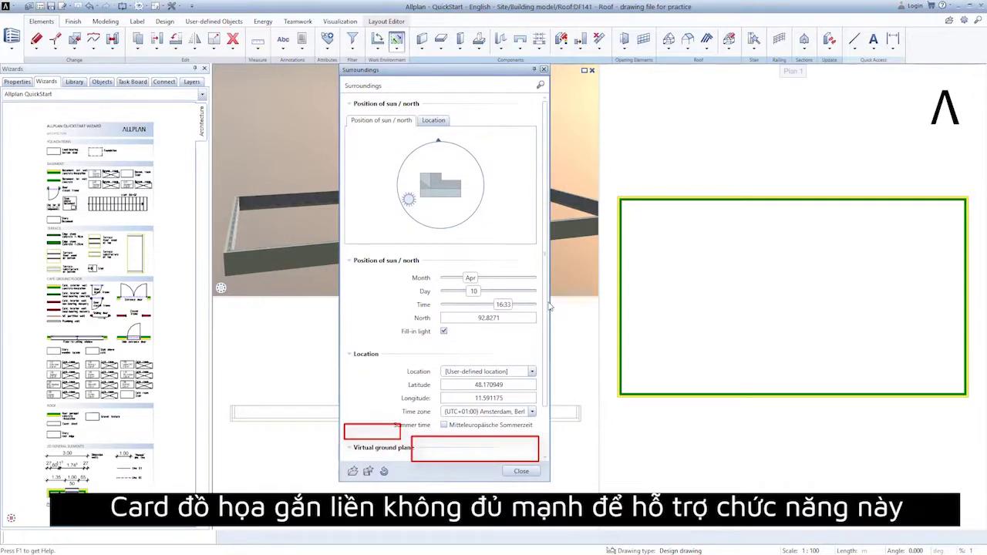
pyautogui.click(522, 471)
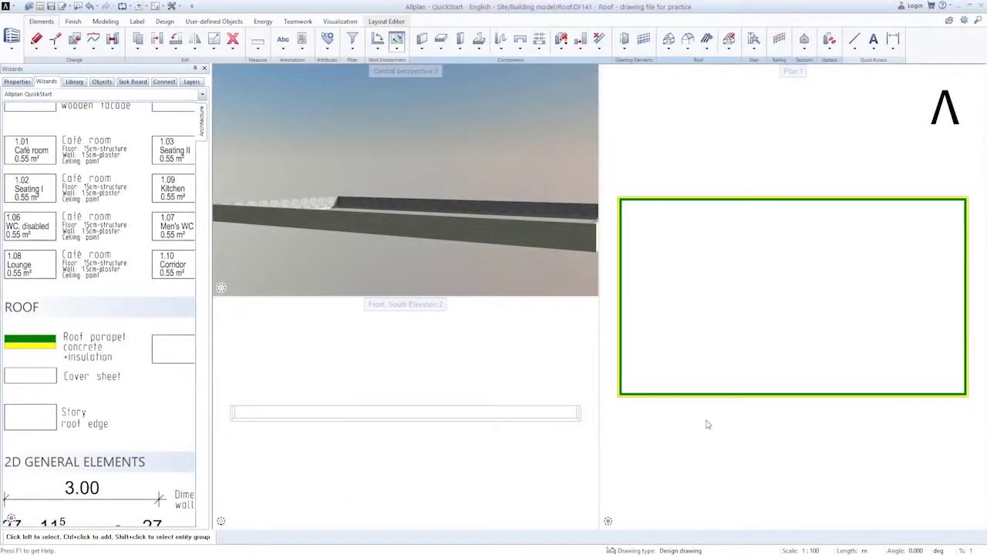
# Start the roof's Cover sheet railing and display the south elevation viewport as a front left isometric view in Hidden mode
pyautogui.rightClick(34, 374)
pyautogui.rightClick(34, 374)
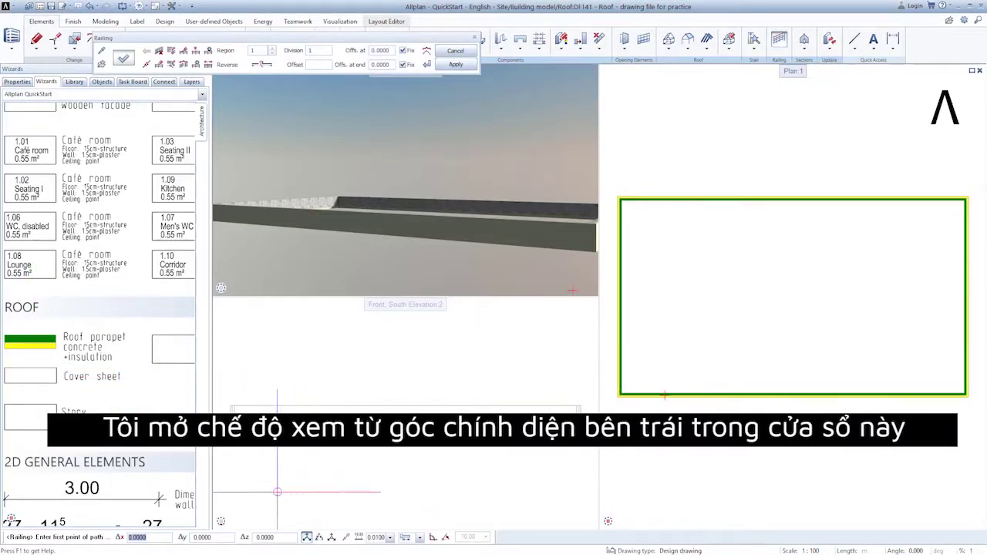
pyautogui.moveTo(222, 523)
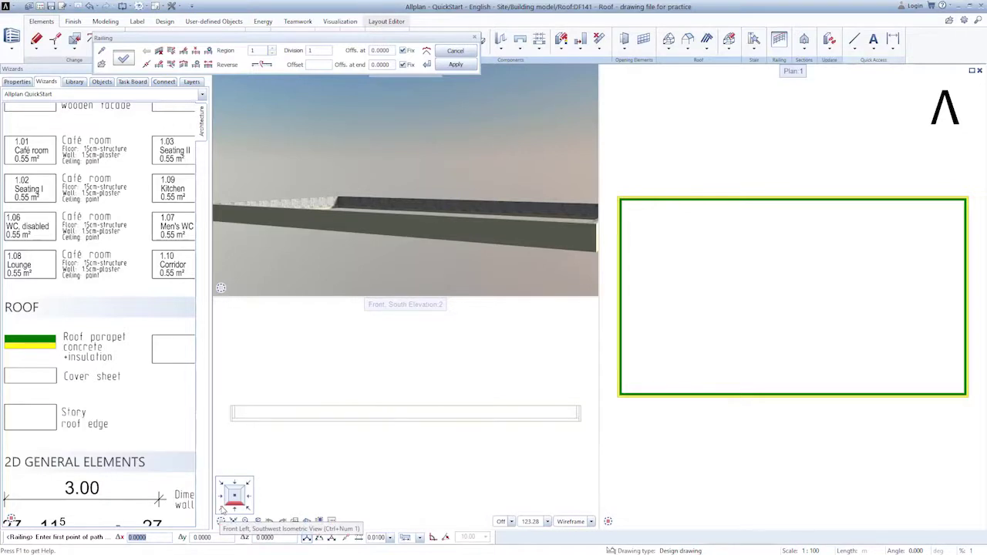
pyautogui.click(222, 509)
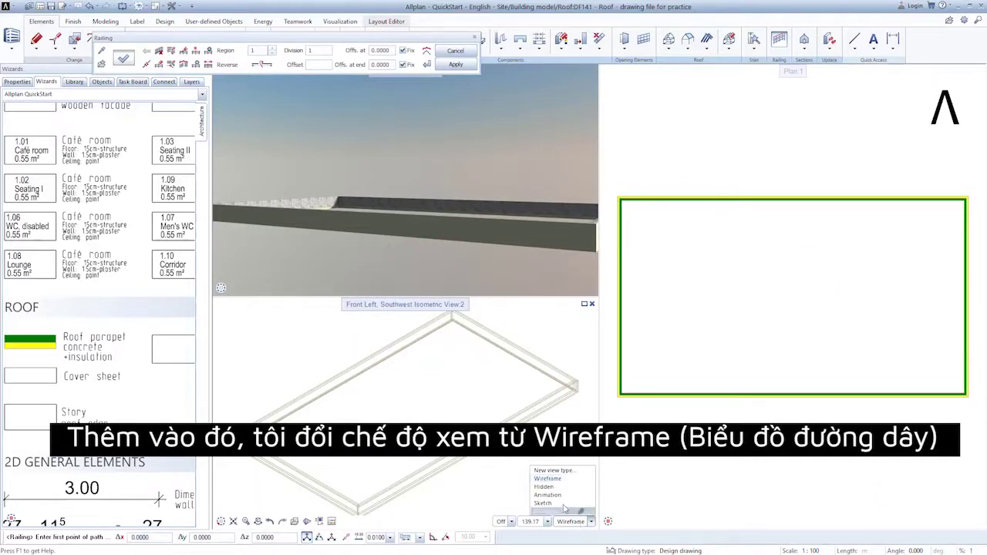
pyautogui.click(553, 487)
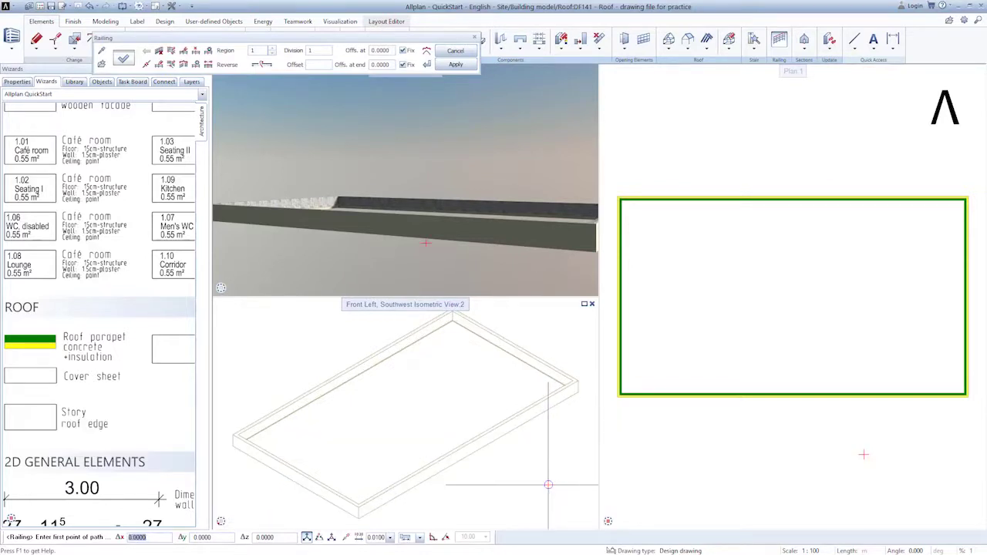
# Run the cover sheet around the parapet's upper outer edge through all four corners, starting and ending midway along one short wall, and apply it
pyautogui.scroll(3, 285, 465)
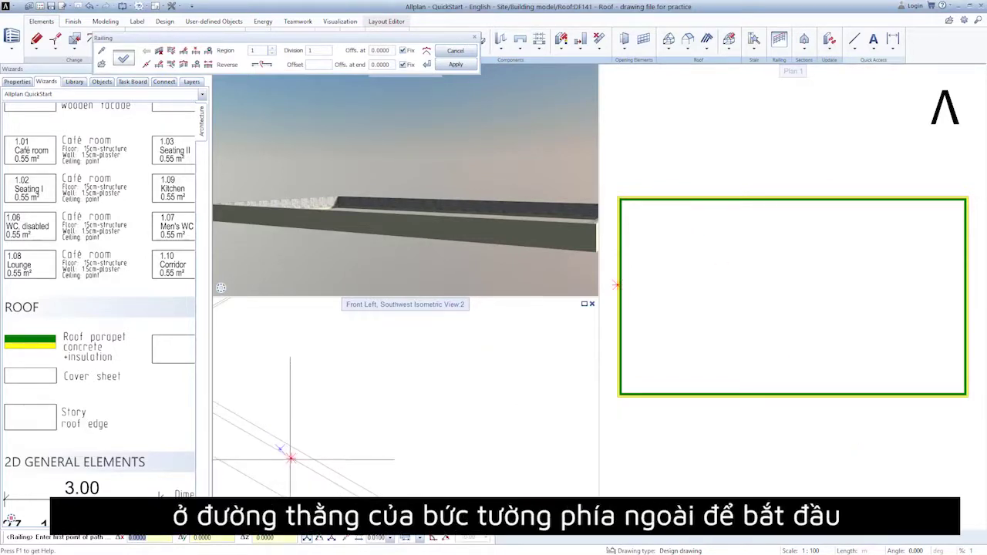
pyautogui.click(290, 458)
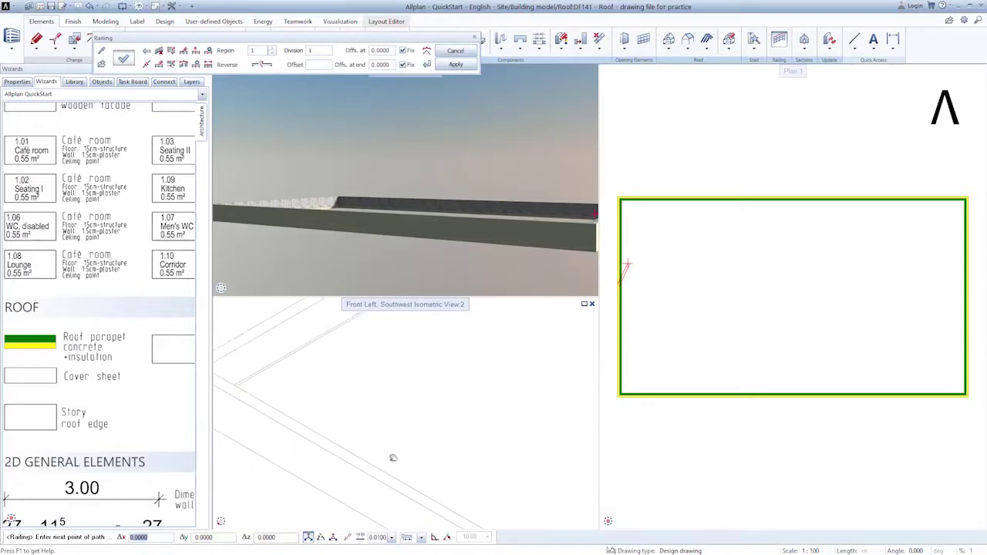
pyautogui.scroll(3, 338, 441)
pyautogui.scroll(-3, 285, 410)
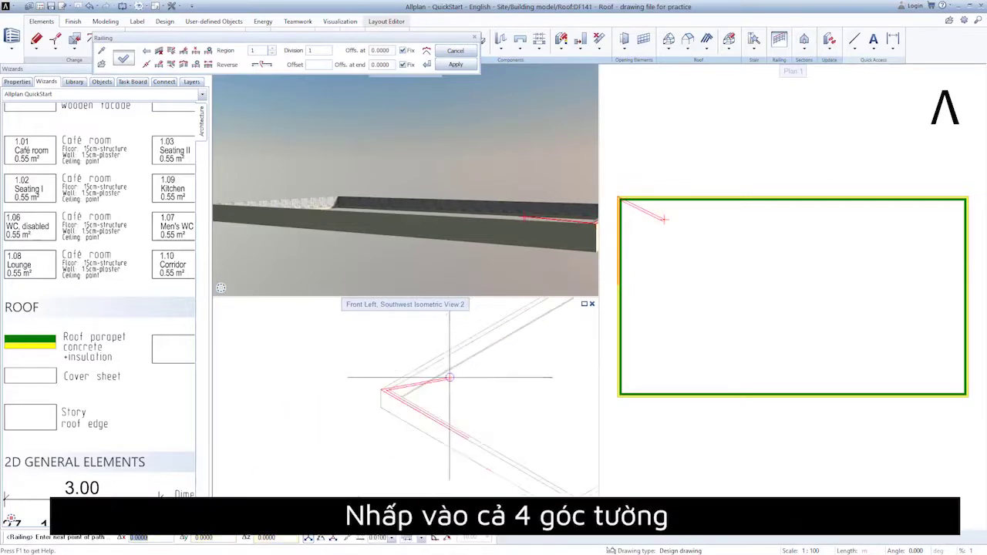
pyautogui.scroll(3, 459, 384)
pyautogui.click(500, 358)
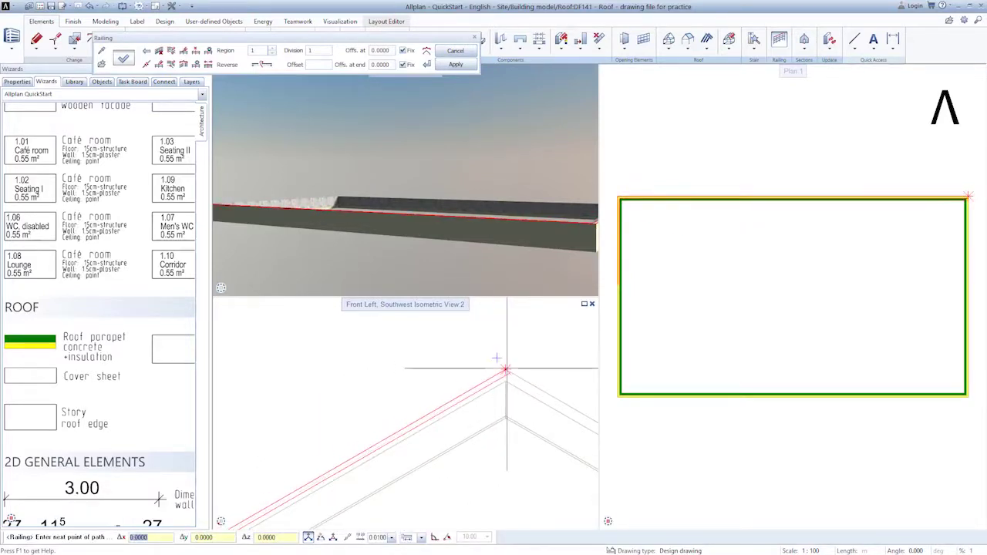
pyautogui.moveTo(500, 359); pyautogui.dragTo(263, 347, button='middle')
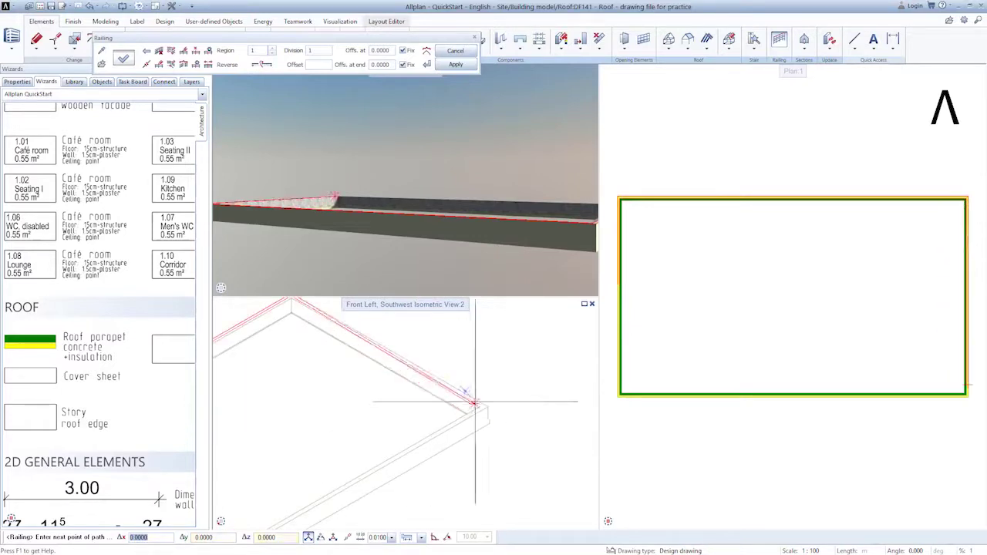
pyautogui.click(509, 428)
pyautogui.moveTo(509, 428)
pyautogui.mouseDown(button='middle')
pyautogui.moveTo(463, 409)
pyautogui.moveTo(341, 467)
pyautogui.moveTo(540, 481)
pyautogui.mouseUp(button='middle')
pyautogui.click(340, 467)
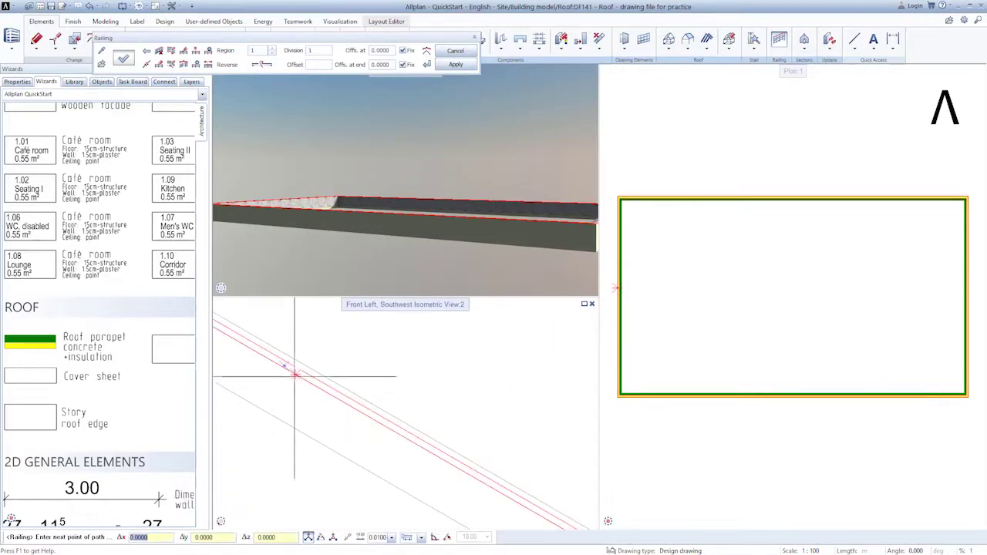
pyautogui.click(288, 371)
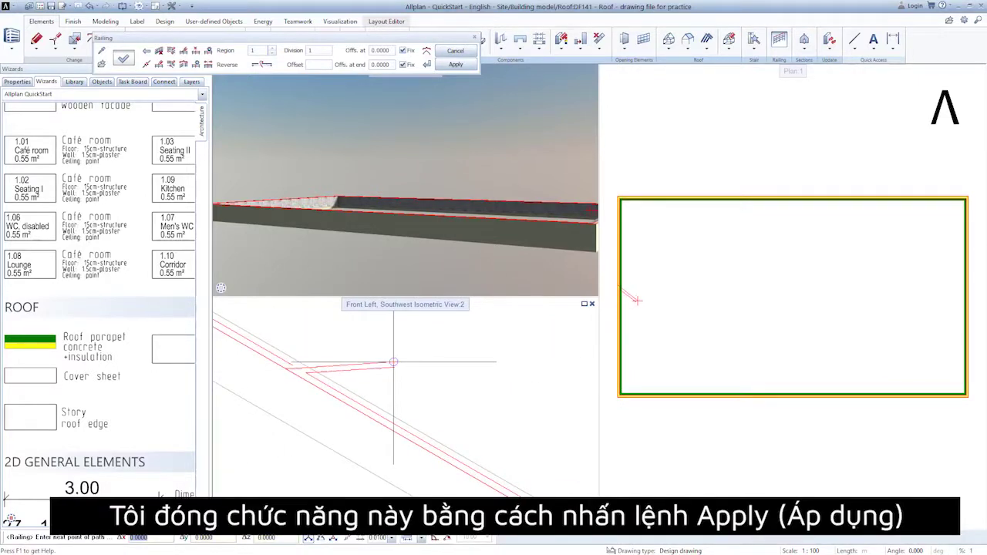
pyautogui.click(456, 65)
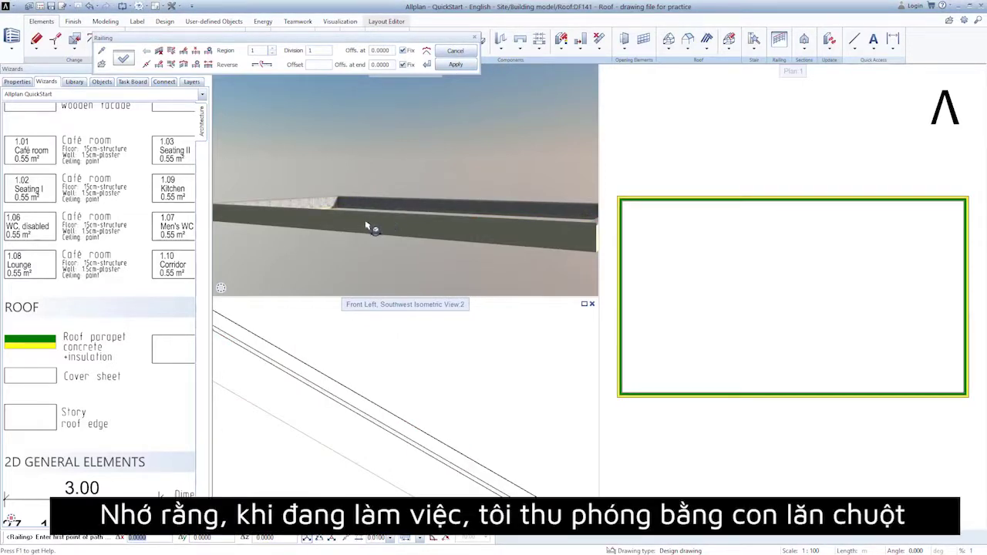
# Inspect the cover sheet on top of the parapet in the perspective and isometric views
pyautogui.scroll(-3, 368, 226)
pyautogui.moveTo(462, 246); pyautogui.dragTo(424, 224, button='middle')
pyautogui.scroll(5, 405, 202)
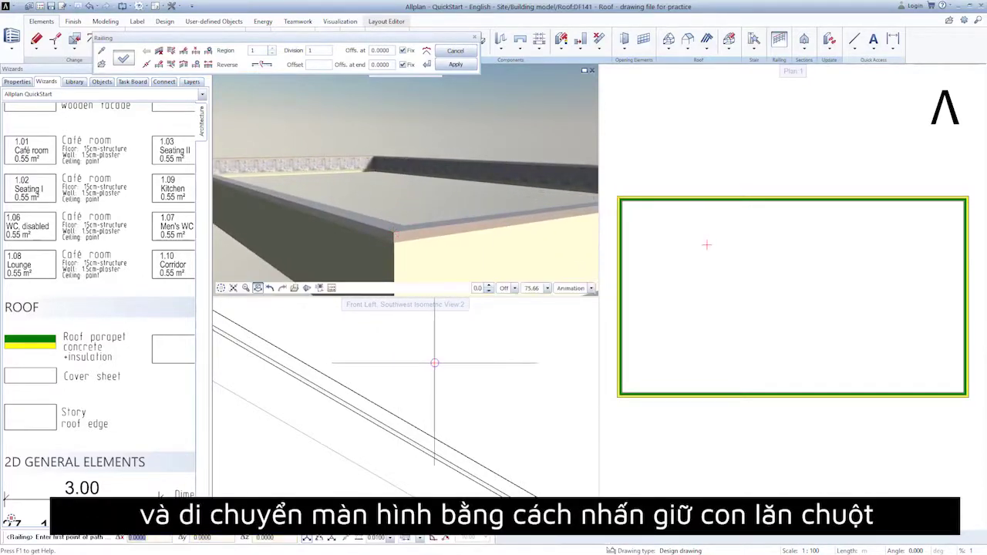
pyautogui.scroll(-4, 355, 354)
pyautogui.moveTo(361, 356); pyautogui.dragTo(409, 437, button='middle')
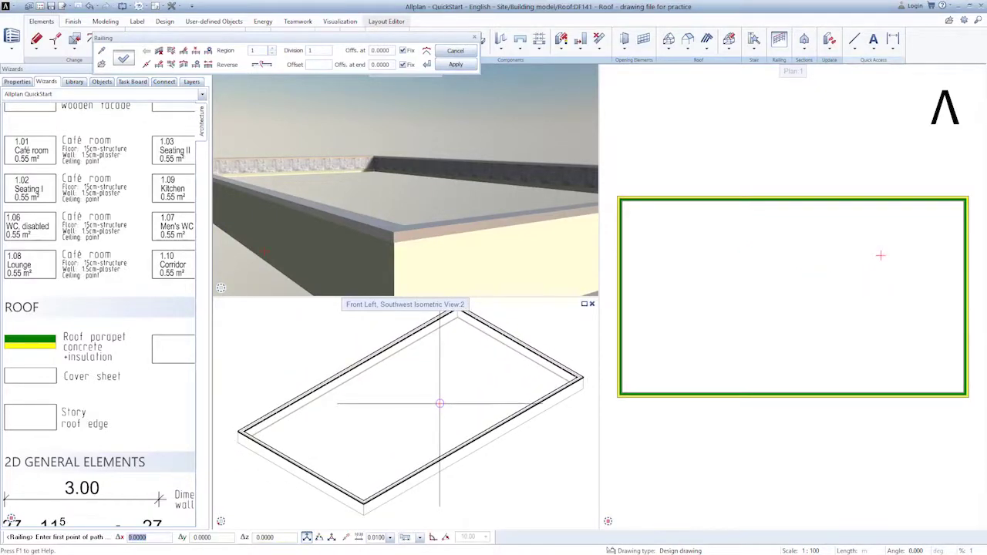
# Place the wizard's Story roof edge finish as a rectangle between two opposite outer corners of the parapet's insulation in plan, without a label
pyautogui.press('Escape')
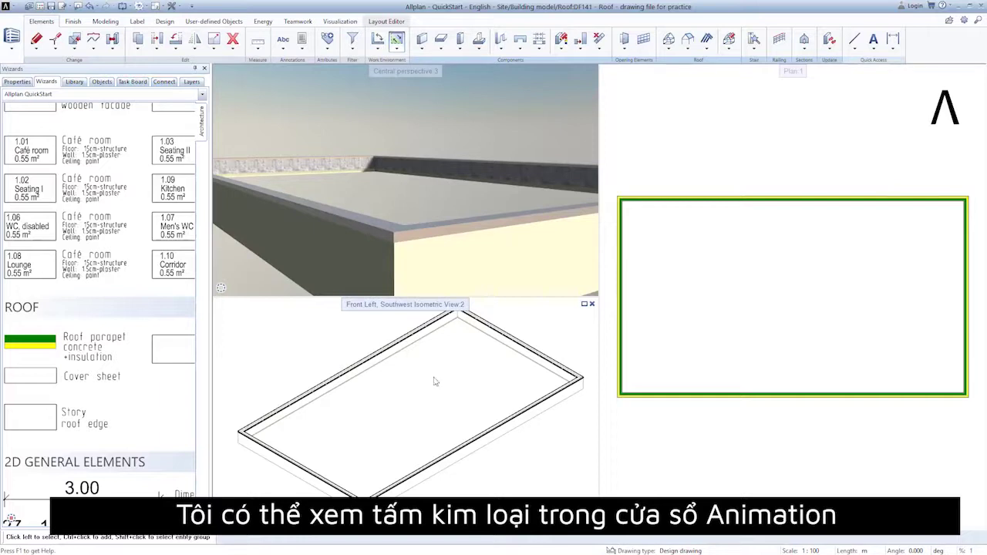
pyautogui.moveTo(394, 237); pyautogui.dragTo(554, 273, button='middle')
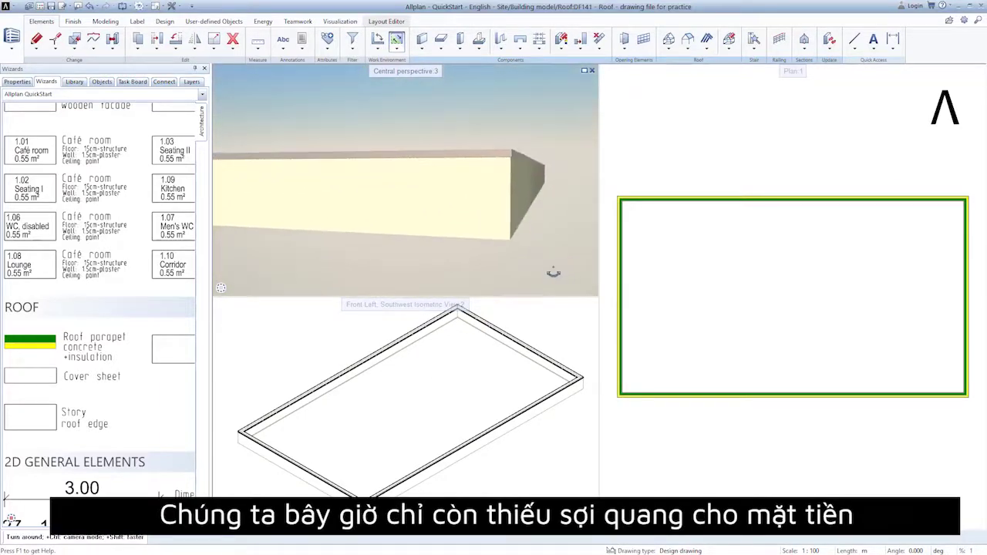
pyautogui.scroll(2, 517, 158)
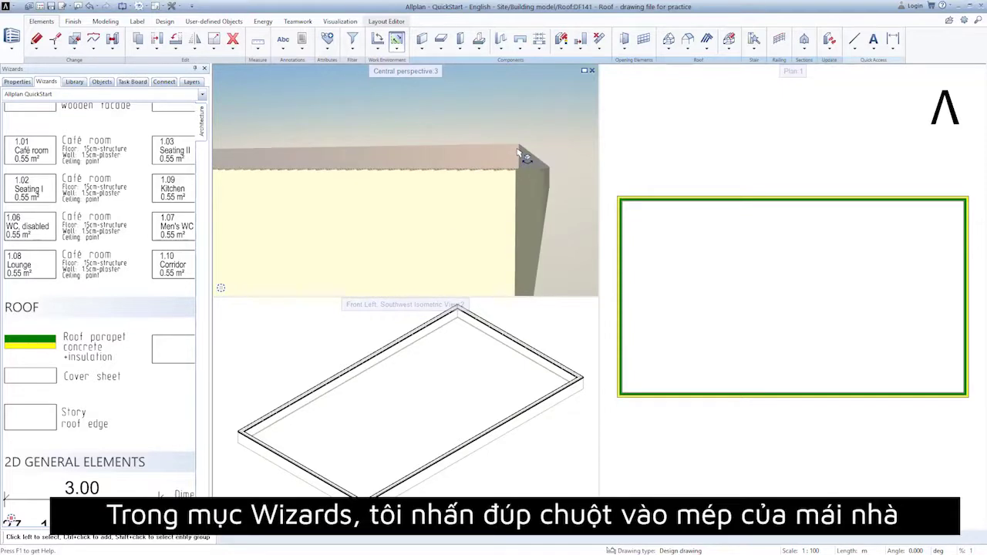
pyautogui.doubleClick(38, 411)
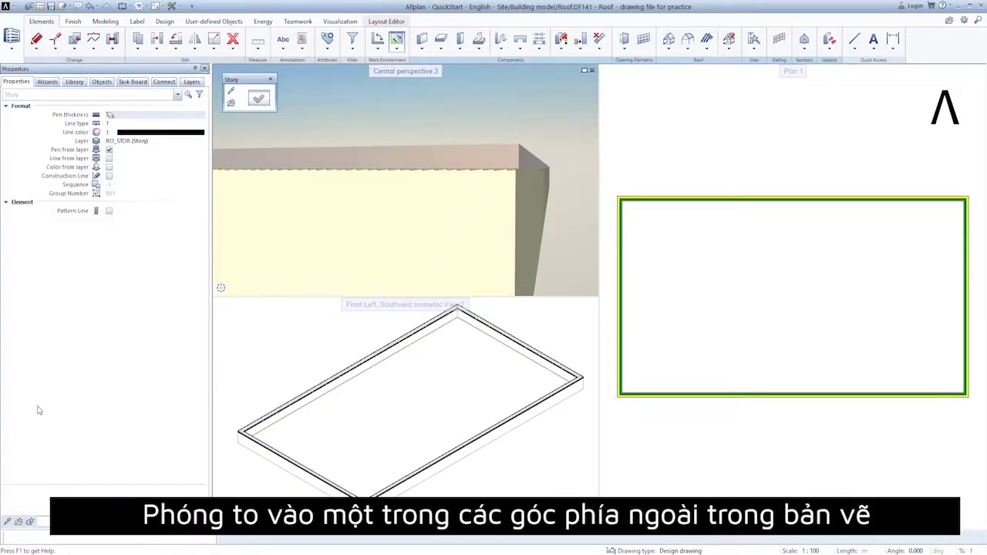
pyautogui.scroll(8, 615, 393)
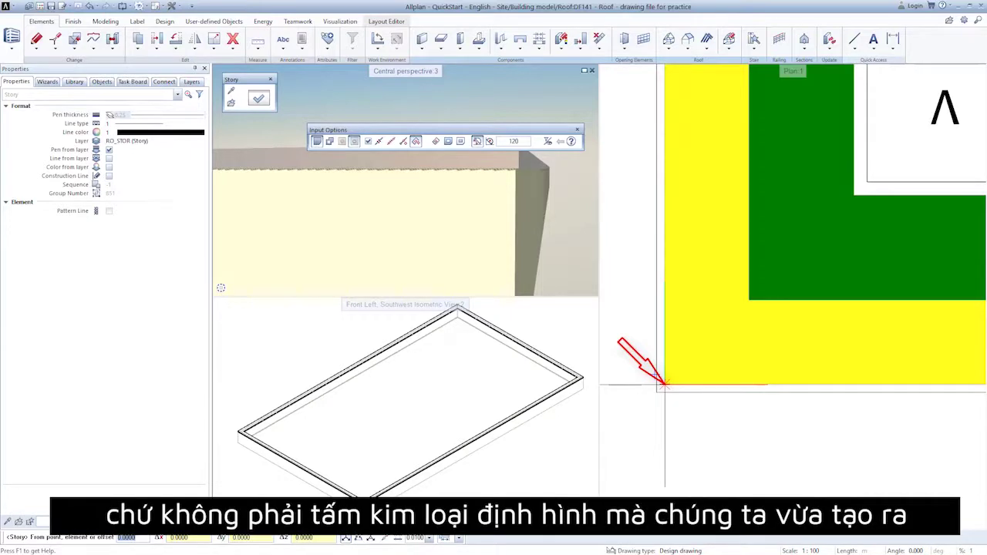
pyautogui.click(664, 382)
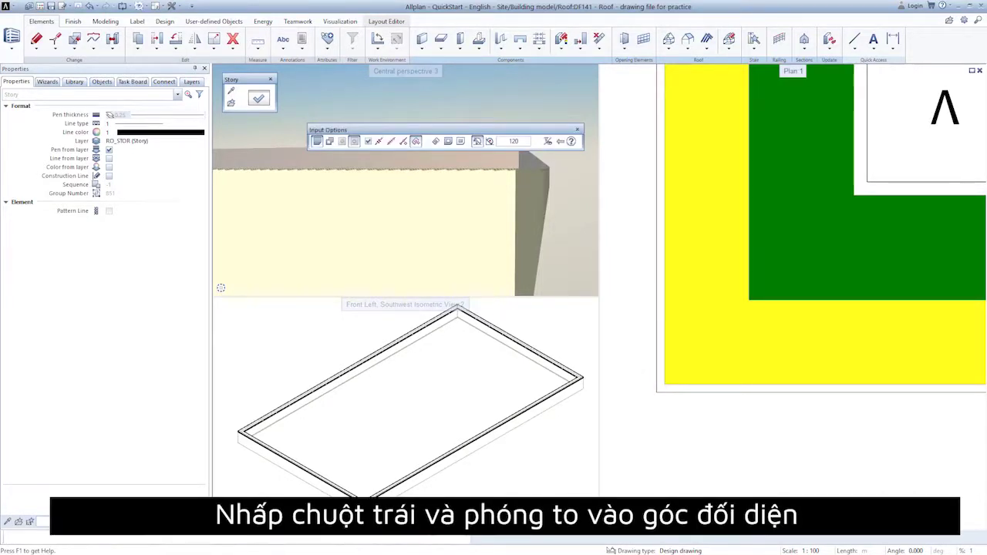
pyautogui.click(790, 223)
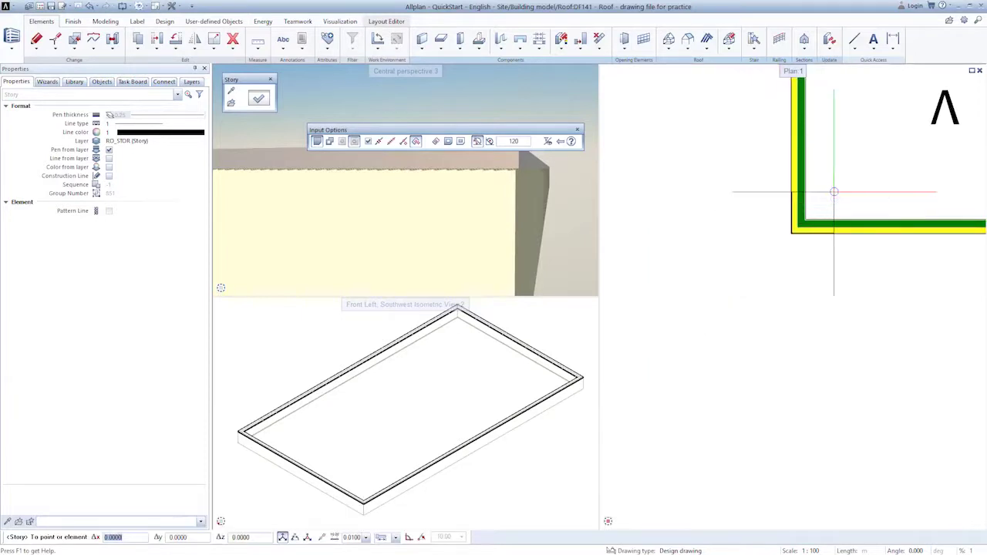
pyautogui.scroll(5, 795, 309)
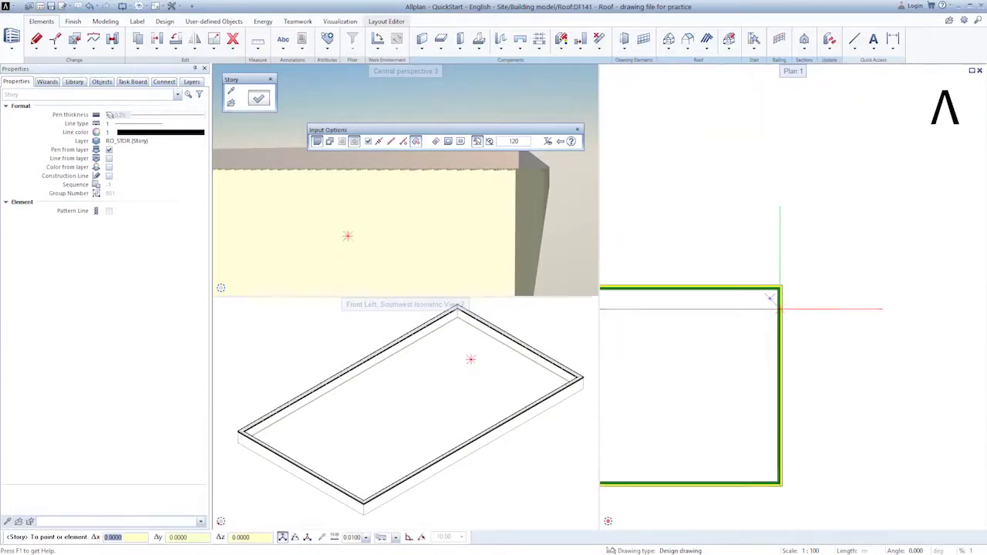
pyautogui.scroll(2, 795, 316)
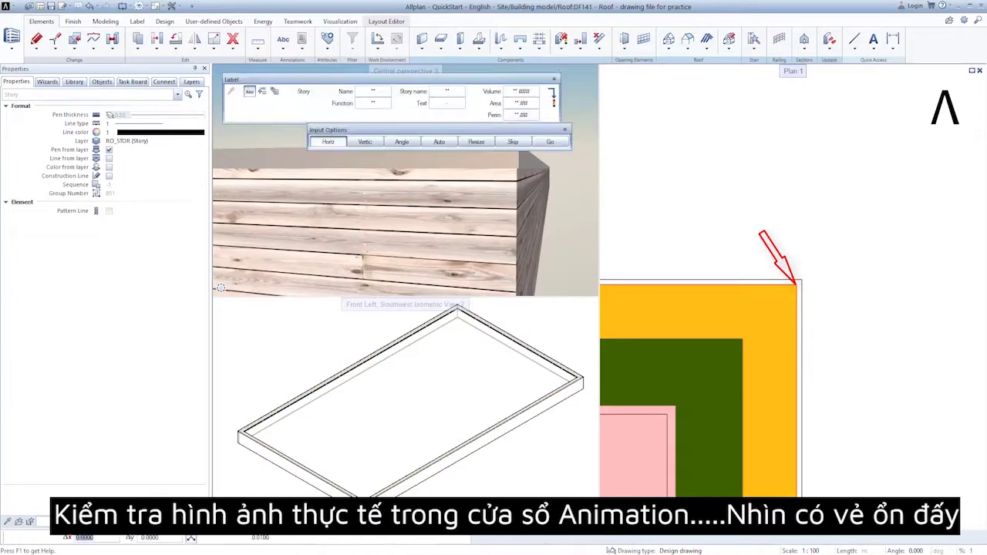
pyautogui.press('Escape')
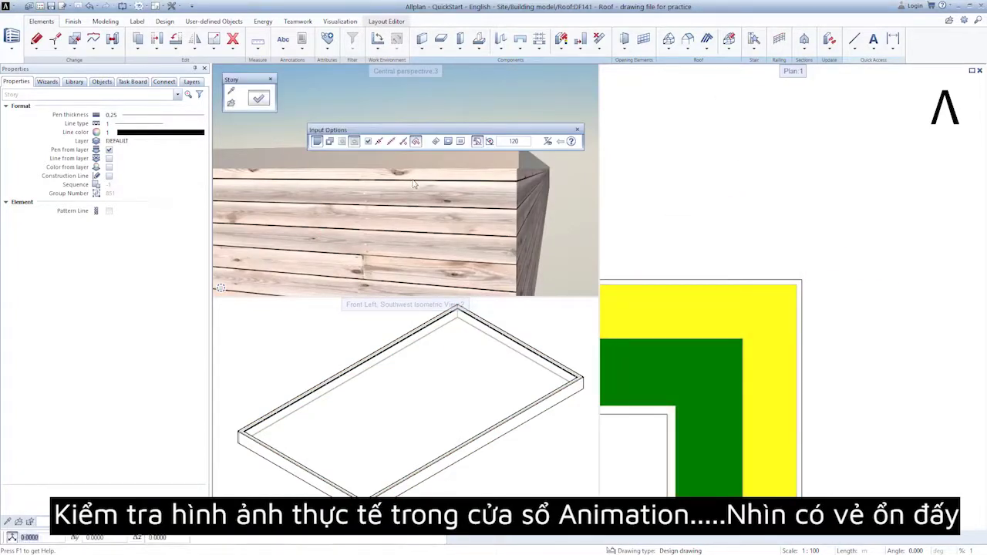
# Look through the component collection in the Allplan QuickStart wizard, from the foundations down to the roof elements
pyautogui.scroll(-4, 409, 185)
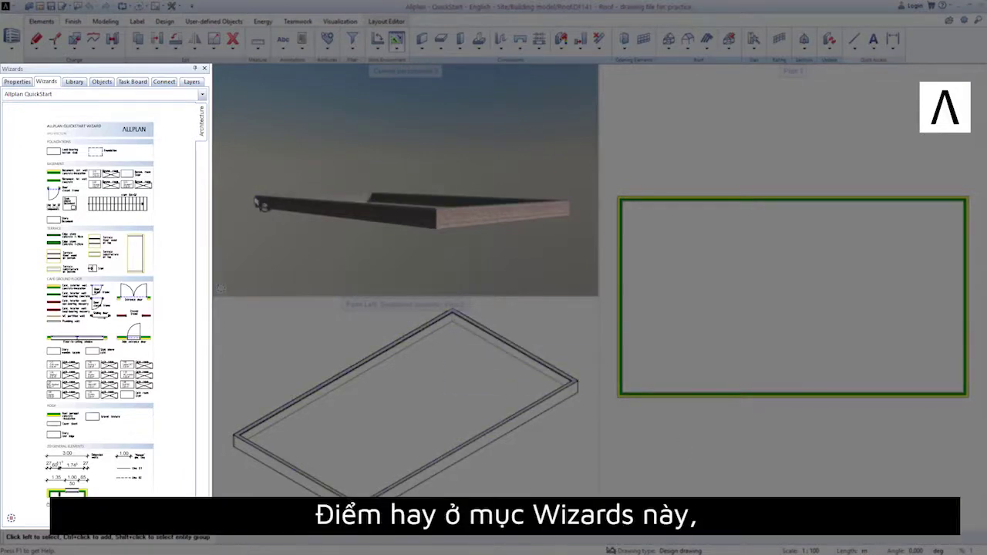
pyautogui.scroll(3, 98, 202)
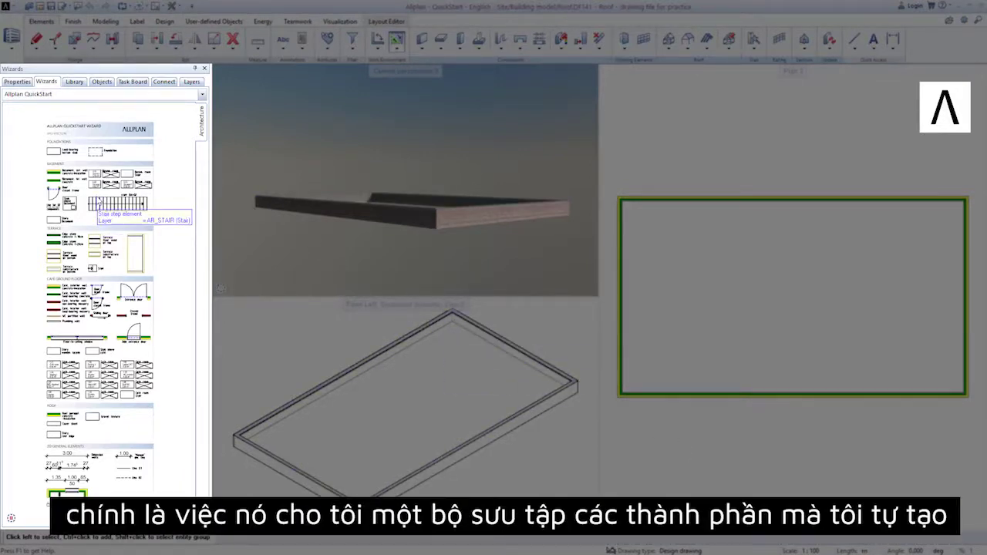
pyautogui.moveTo(96, 250)
pyautogui.mouseDown(button='middle')
pyautogui.moveTo(99, 272)
pyautogui.moveTo(104, 128)
pyautogui.mouseUp(button='middle')
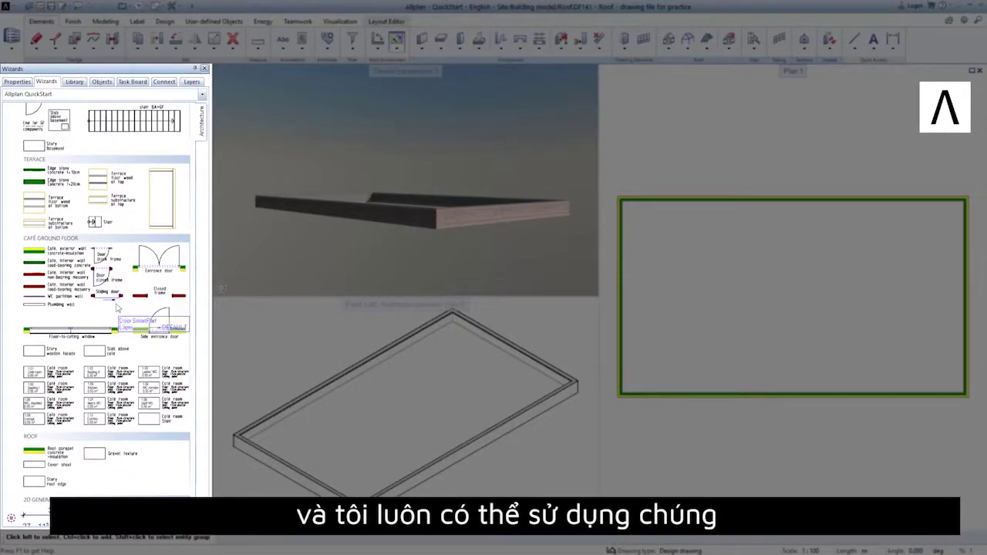
pyautogui.moveTo(115, 312)
pyautogui.mouseDown(button='middle')
pyautogui.moveTo(117, 178)
pyautogui.moveTo(115, 274)
pyautogui.mouseUp(button='middle')
pyautogui.moveTo(119, 169); pyautogui.dragTo(117, 293, button='middle')
pyautogui.scroll(1, 100, 199)
pyautogui.moveTo(100, 198)
pyautogui.mouseDown(button='middle')
pyautogui.moveTo(111, 251)
pyautogui.moveTo(123, 263)
pyautogui.mouseUp(button='middle')
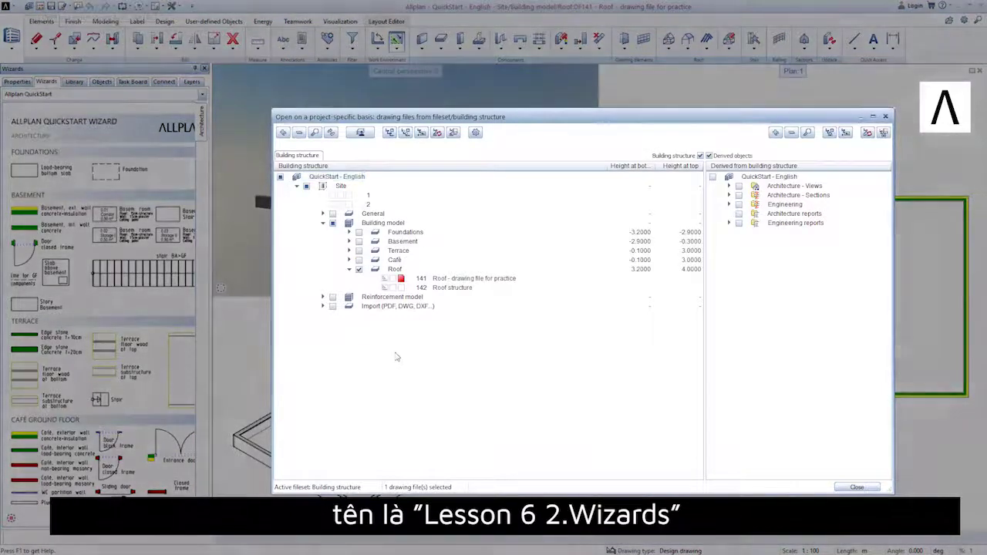
# Load the favorite Lesson 6 - 2 wizzard.xml into the project's building structure and return to the model
pyautogui.rightClick(397, 353)
pyautogui.click(422, 371)
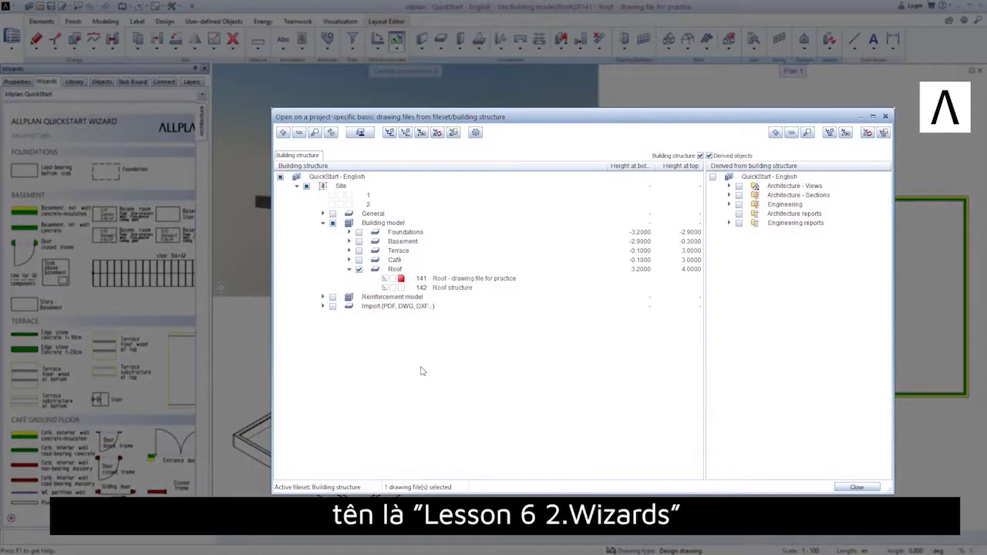
pyautogui.doubleClick(347, 330)
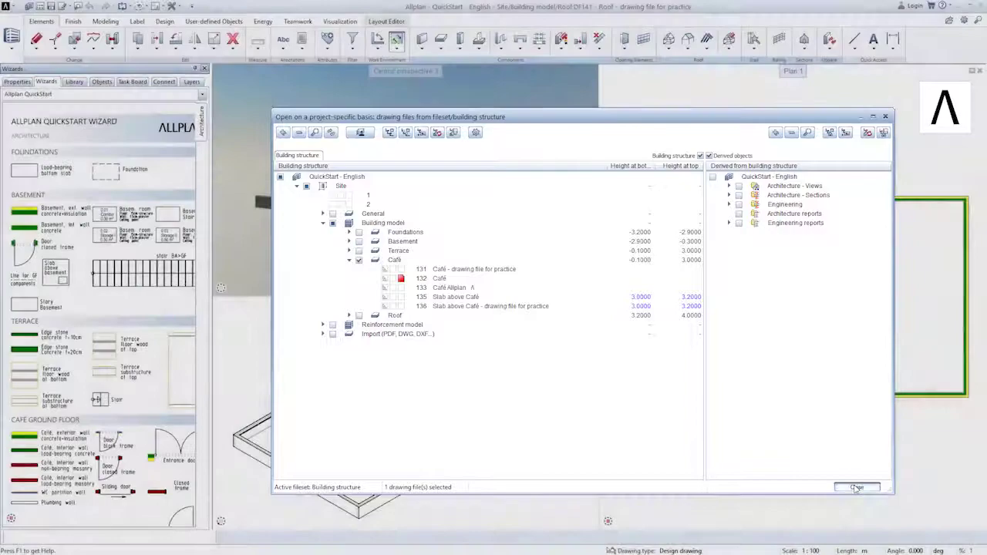
pyautogui.click(856, 488)
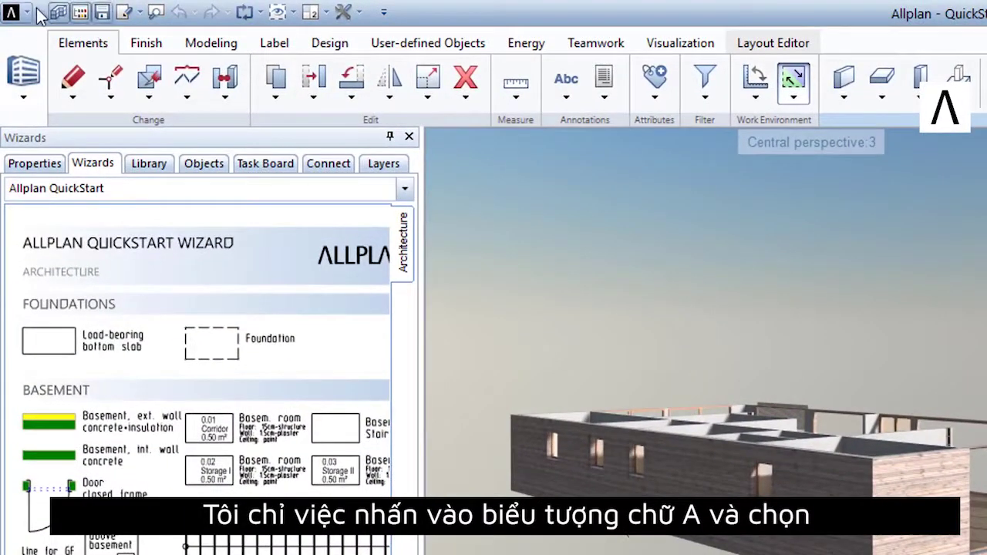
# Save a copy of the café drawing file as a wizard named "Own wizard for practice" in a new wizard group called "Own"
pyautogui.click(11, 12)
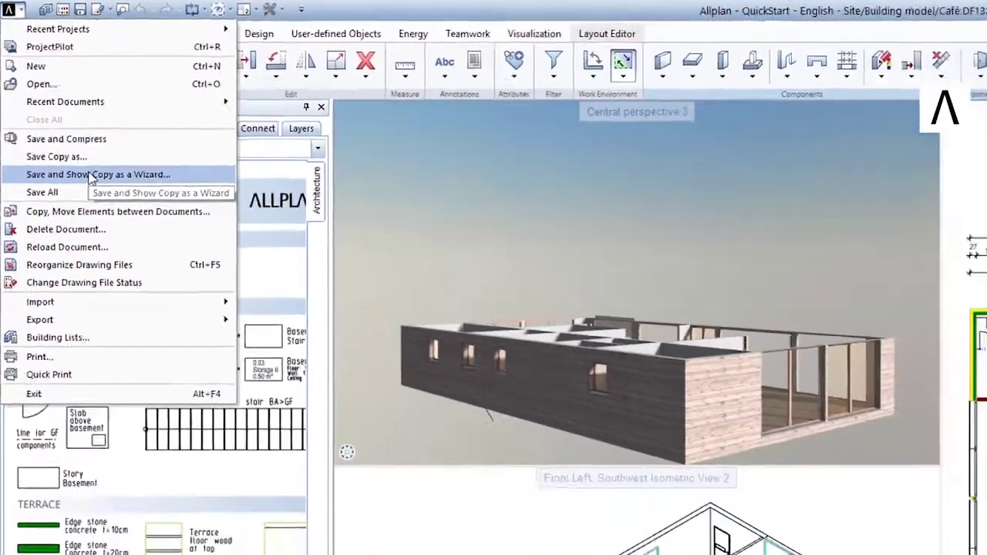
pyautogui.click(90, 174)
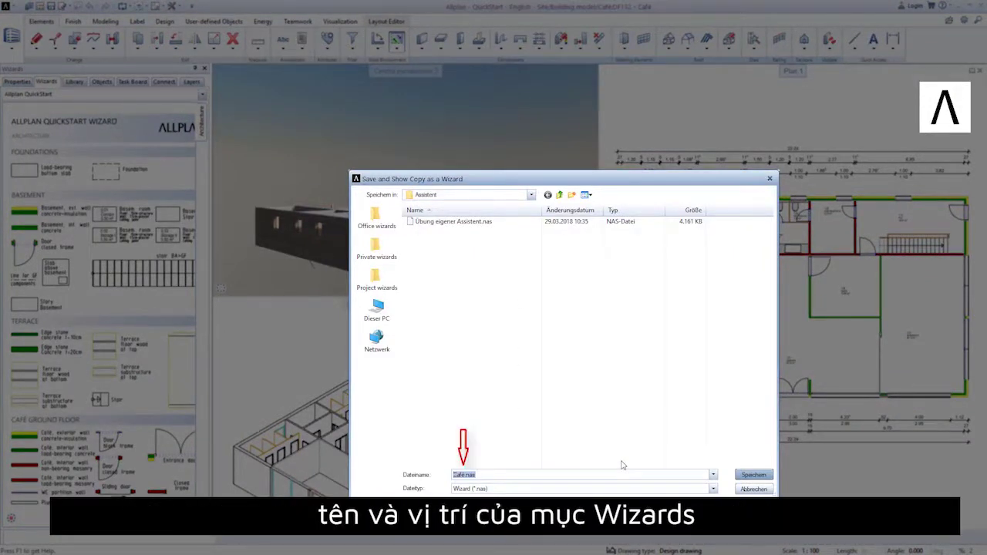
pyautogui.write('Own wi')
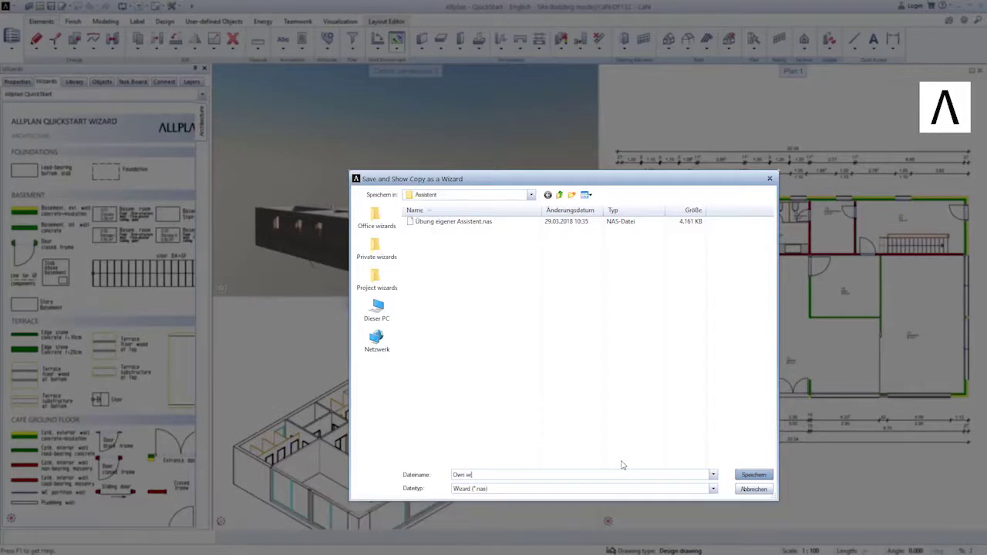
pyautogui.write('zard for practice')
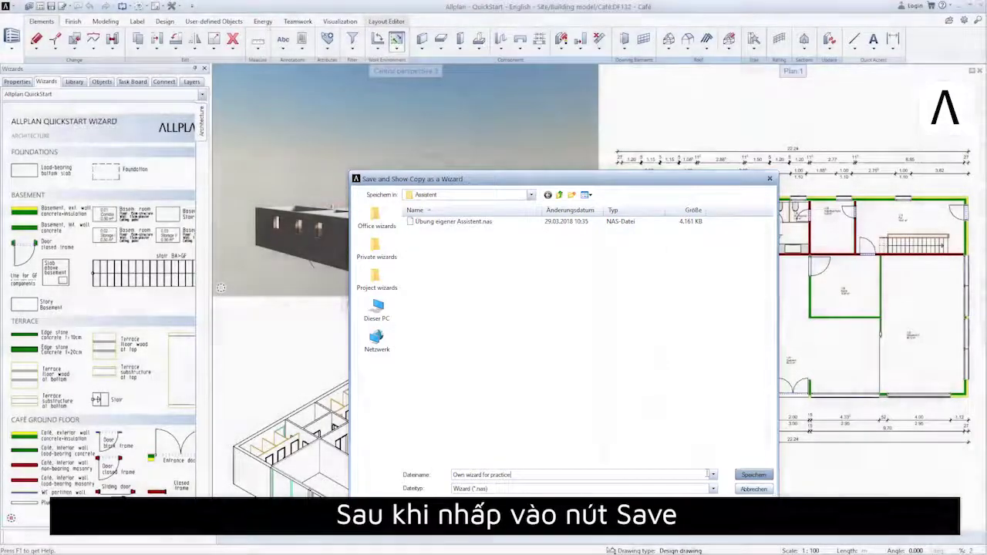
pyautogui.click(754, 474)
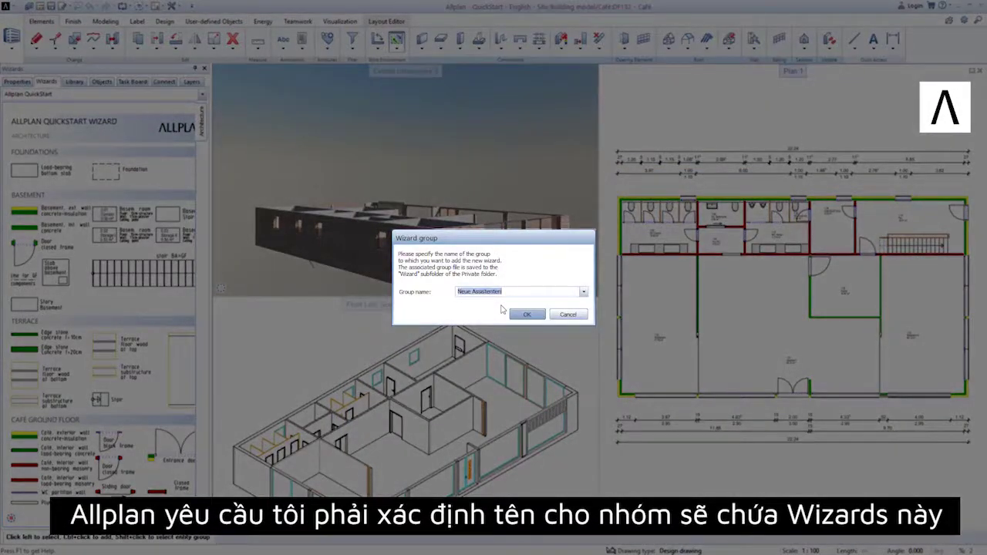
pyautogui.write('Own')
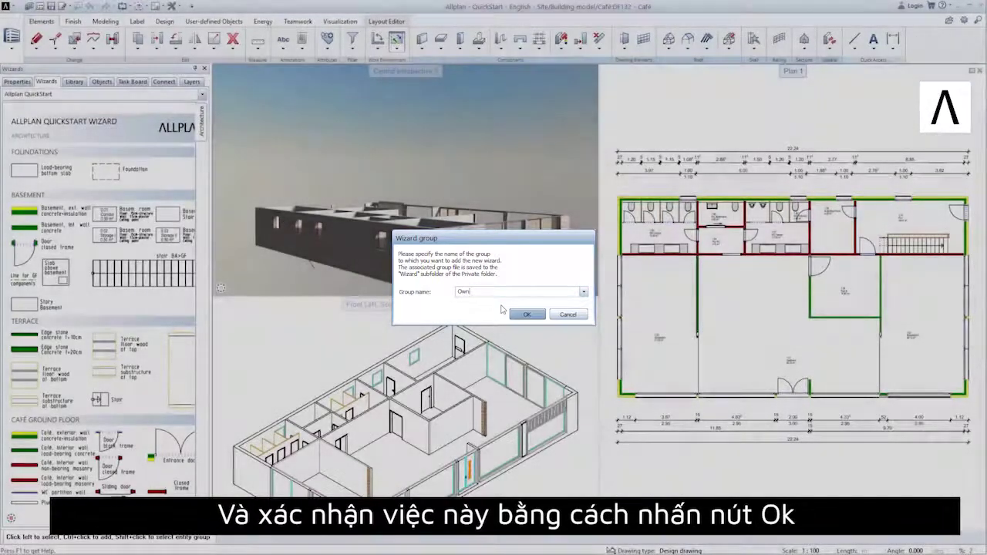
pyautogui.click(527, 314)
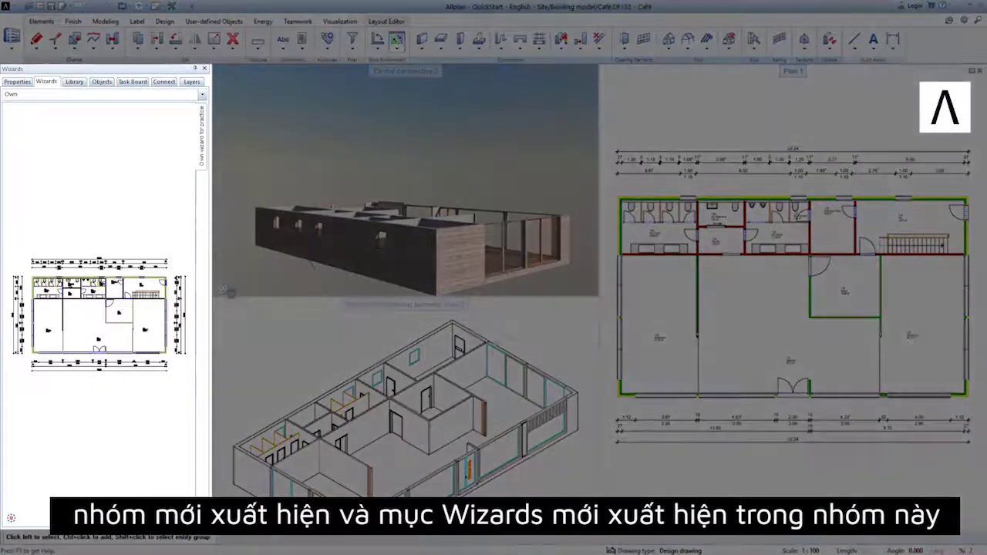
pyautogui.scroll(3, 100, 324)
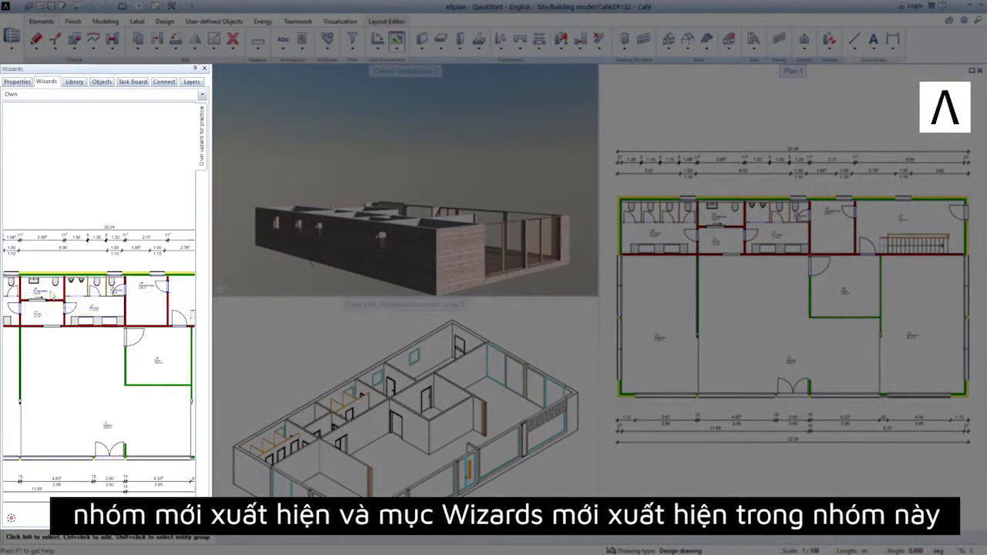
pyautogui.scroll(5, 97, 273)
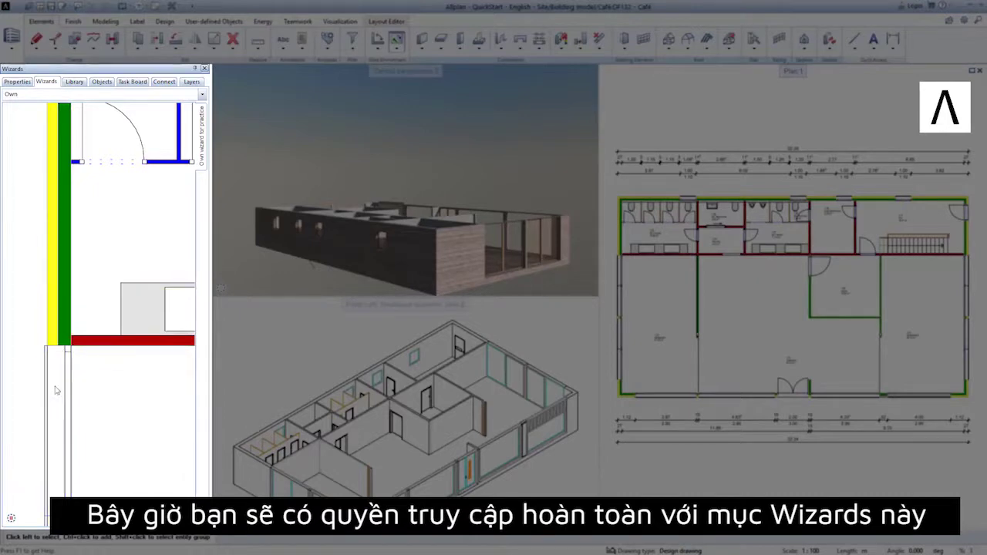
pyautogui.scroll(-3, 54, 399)
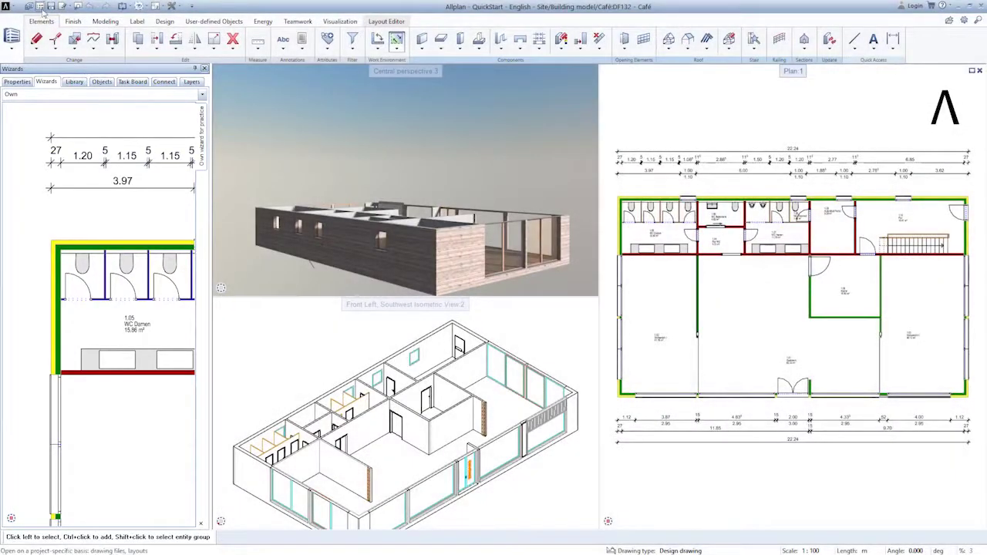
# Load the favorite Lesson 6 - 3.xml into the project's building structure and return to the model
pyautogui.click(40, 7)
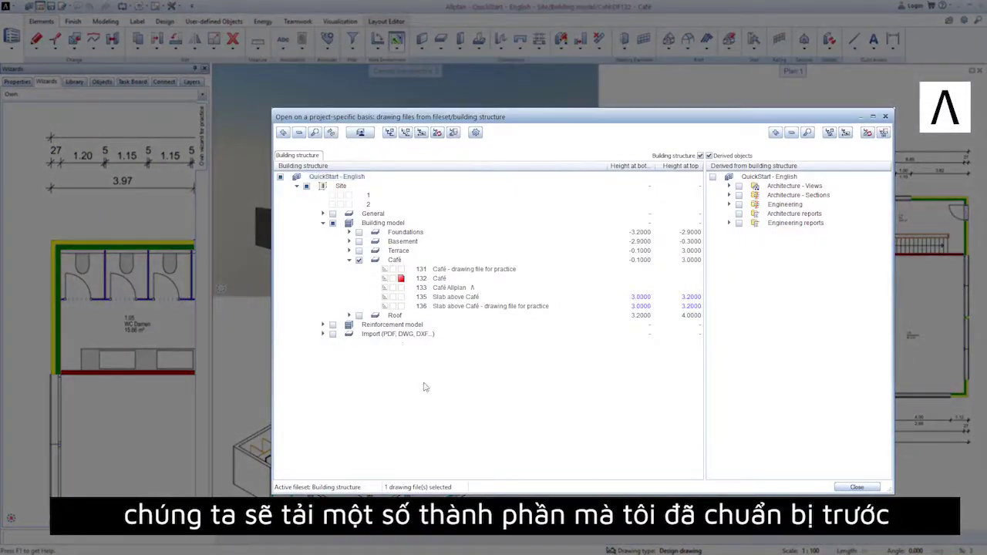
pyautogui.rightClick(424, 387)
pyautogui.click(432, 388)
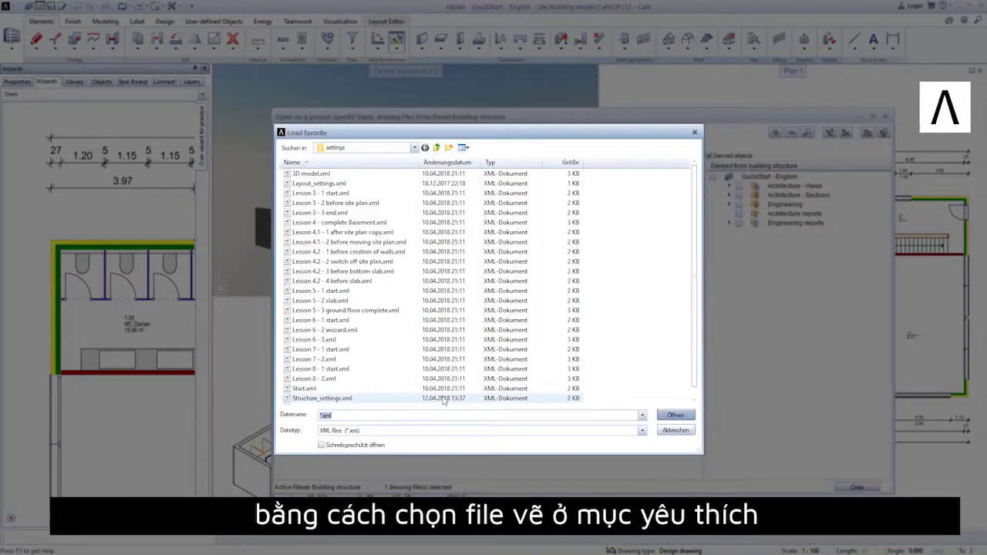
pyautogui.click(444, 339)
pyautogui.doubleClick(444, 339)
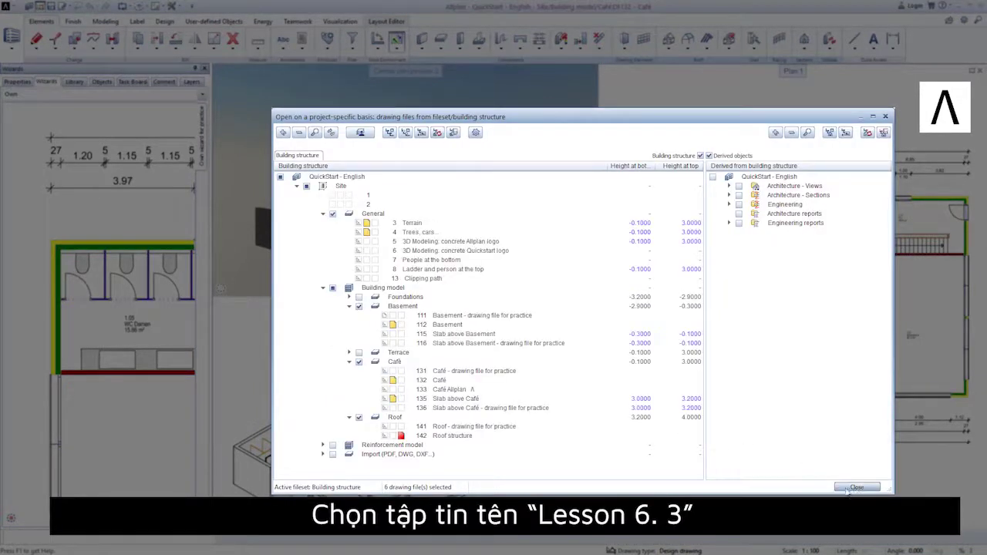
pyautogui.click(855, 488)
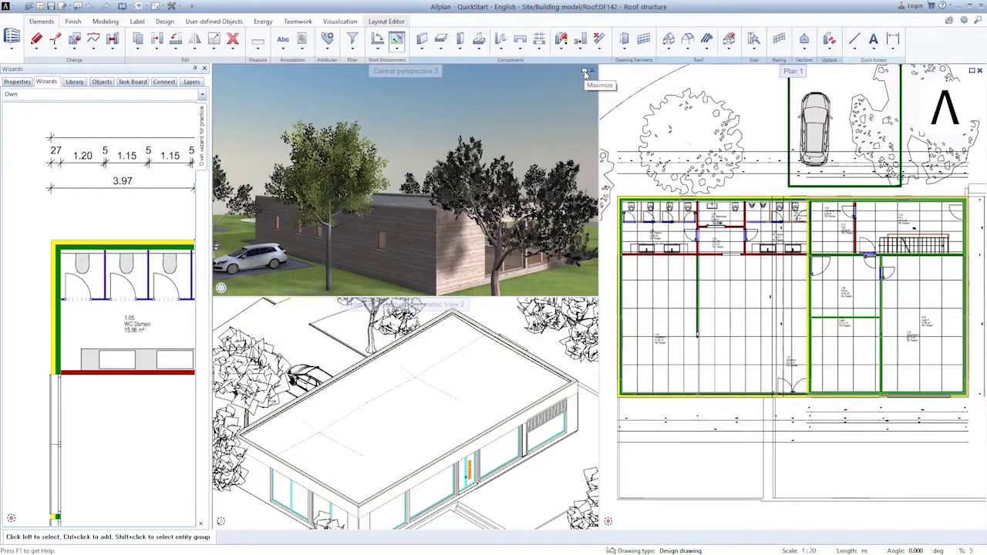
# Maximize the central perspective view and examine the complete building and its surroundings from all sides
pyautogui.click(586, 73)
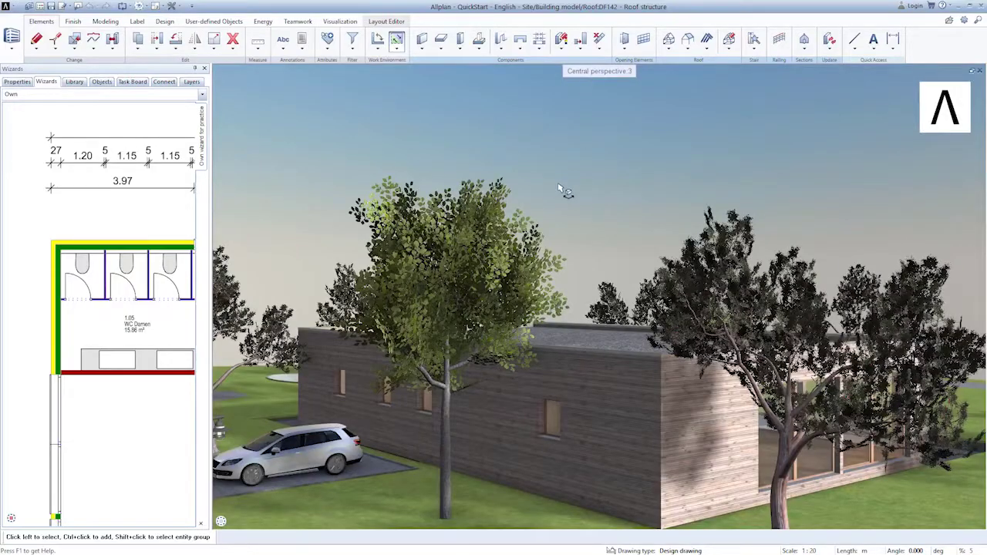
pyautogui.scroll(-5, 561, 211)
pyautogui.moveTo(562, 211); pyautogui.dragTo(91, 162)
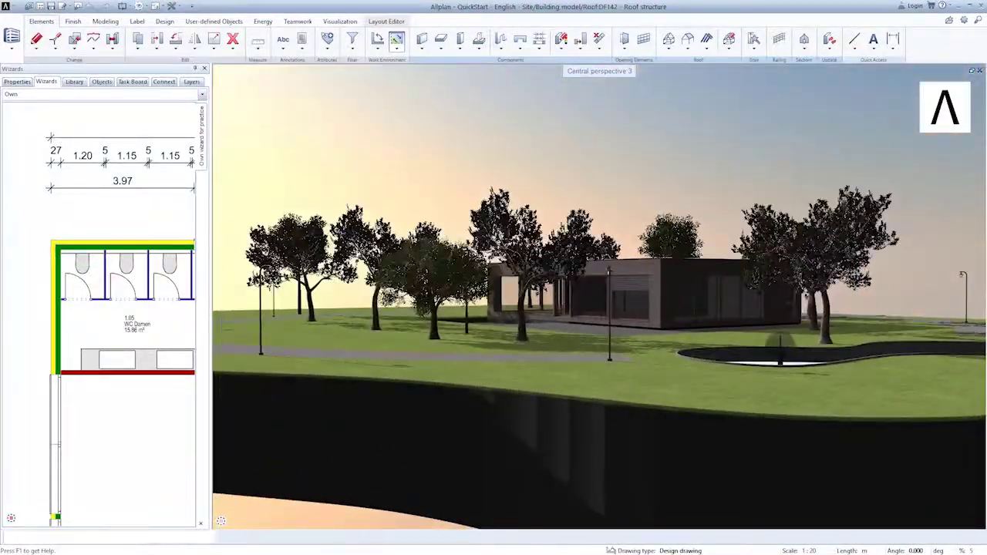
pyautogui.moveTo(693, 302); pyautogui.dragTo(619, 328)
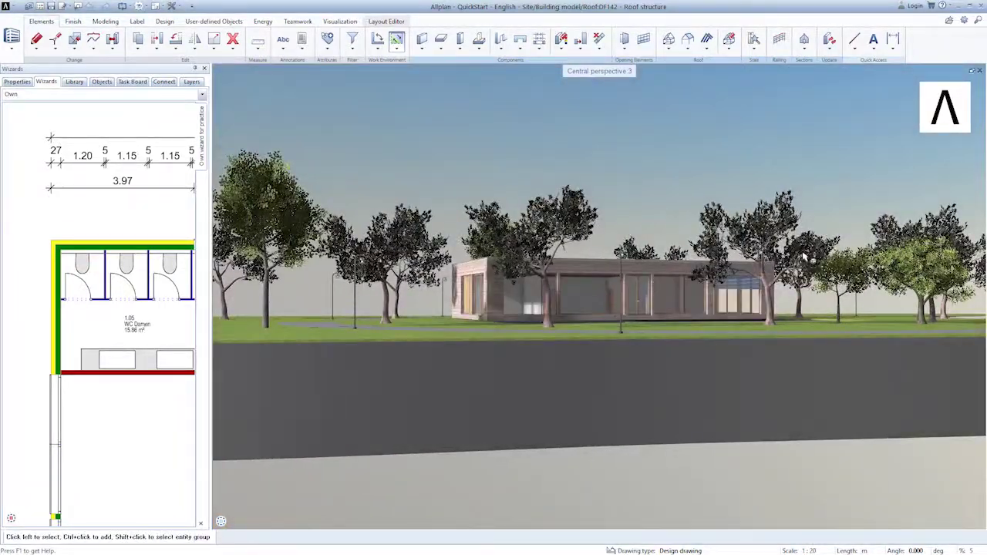
pyautogui.moveTo(806, 258); pyautogui.dragTo(976, 259)
pyautogui.scroll(5, 956, 309)
pyautogui.moveTo(956, 309); pyautogui.dragTo(837, 356)
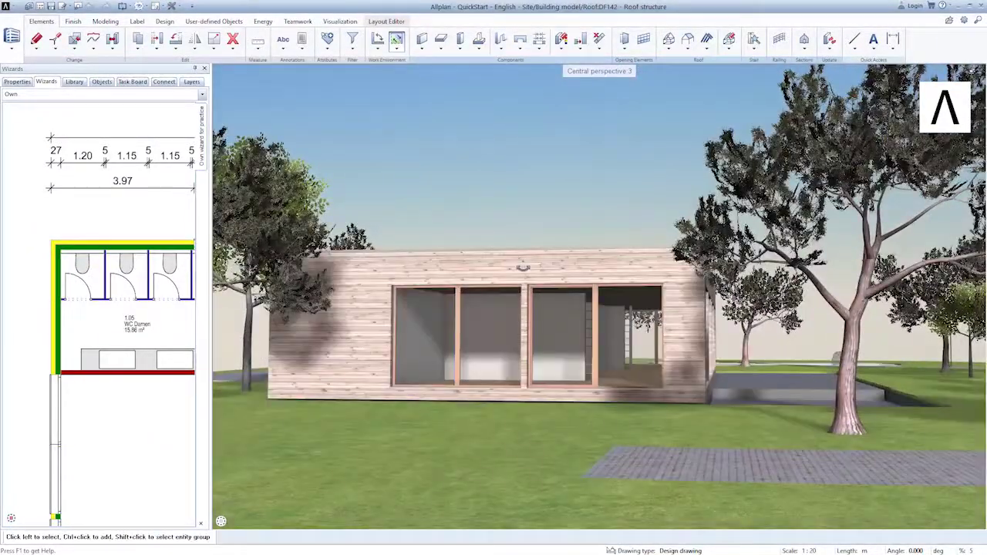